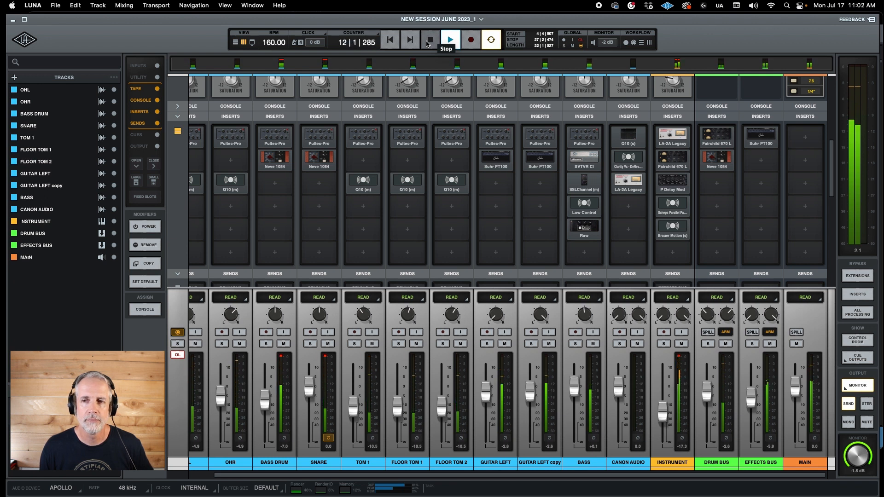
- Stop playback and load the Waves AR TG Mastering (s) plug-in in the first insert of the MAIN track
{"action": "left_click_drag", "start_coordinate": [831, 144], "coordinate": [833, 153]}
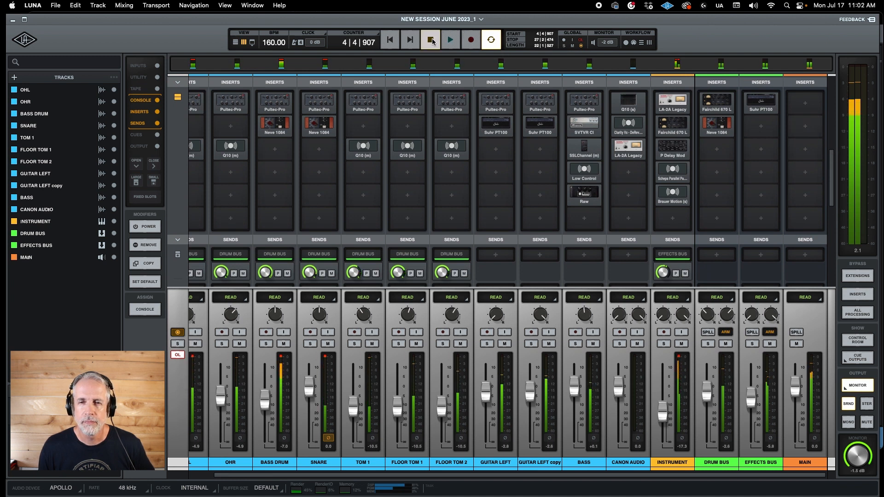
{"action": "left_click", "coordinate": [432, 40]}
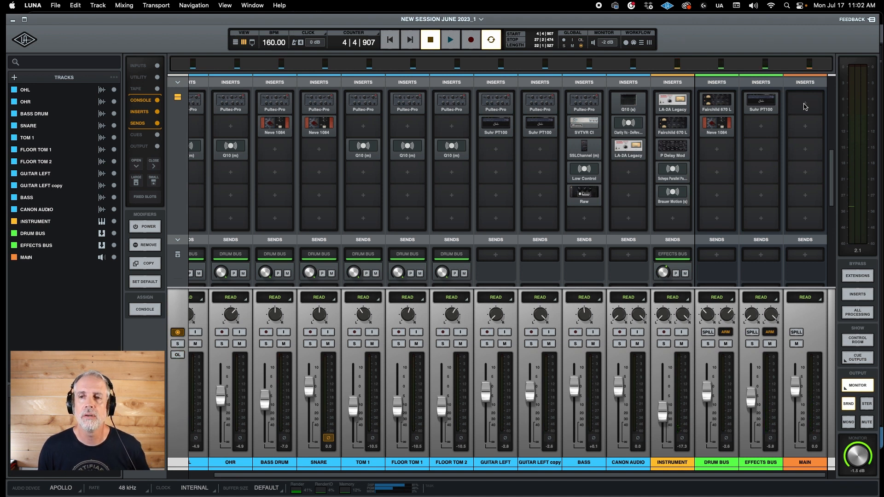
{"action": "left_click", "coordinate": [805, 106]}
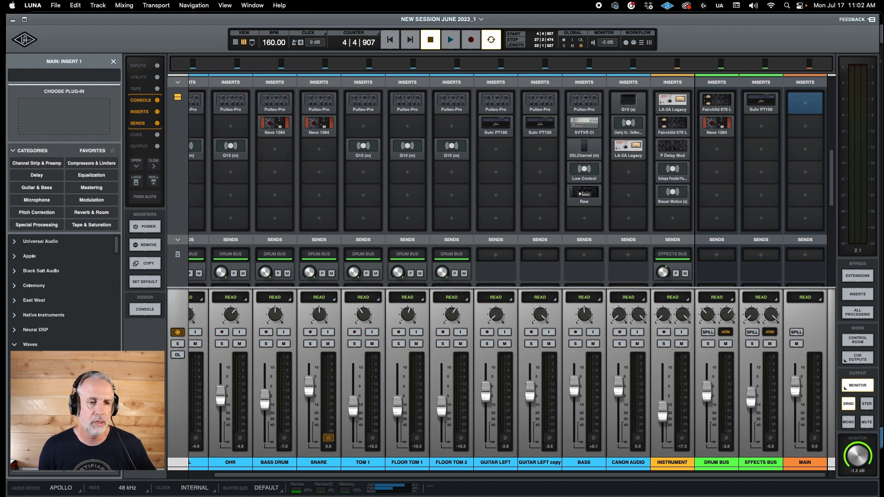
{"action": "scroll", "coordinate": [64, 294], "scroll_direction": "down", "scroll_amount": 1}
{"action": "scroll", "coordinate": [64, 295], "scroll_direction": "down", "scroll_amount": 1}
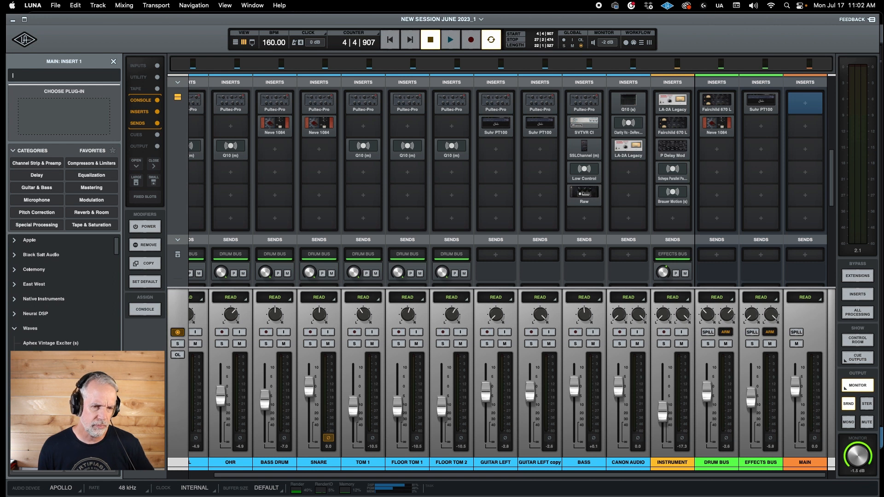
{"action": "scroll", "coordinate": [64, 295], "scroll_direction": "down", "scroll_amount": 1}
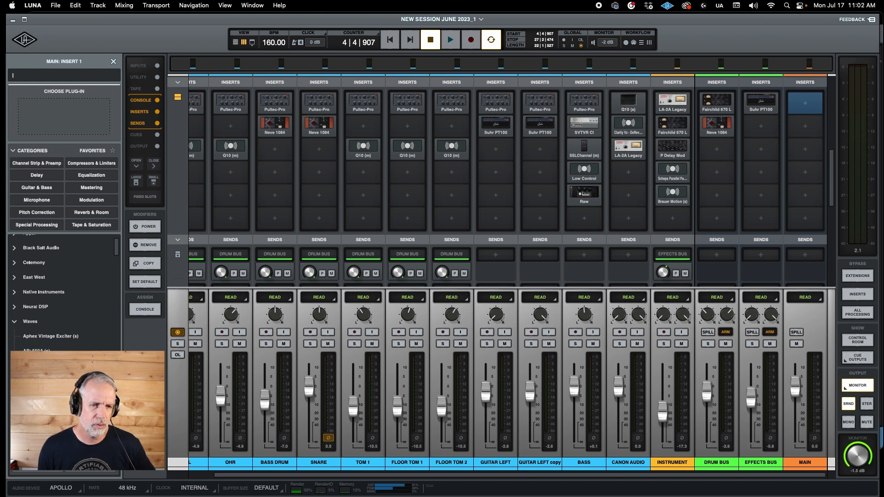
{"action": "left_click", "coordinate": [51, 410]}
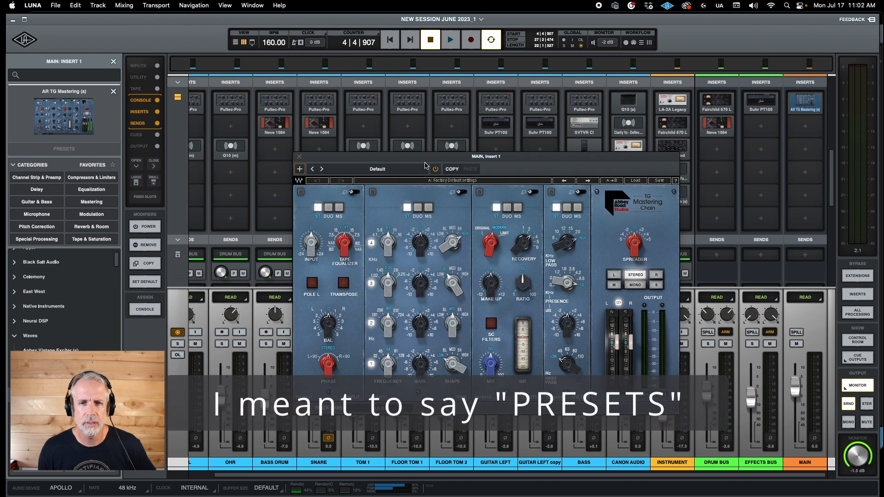
{"action": "left_click_drag", "start_coordinate": [424, 161], "coordinate": [394, 82]}
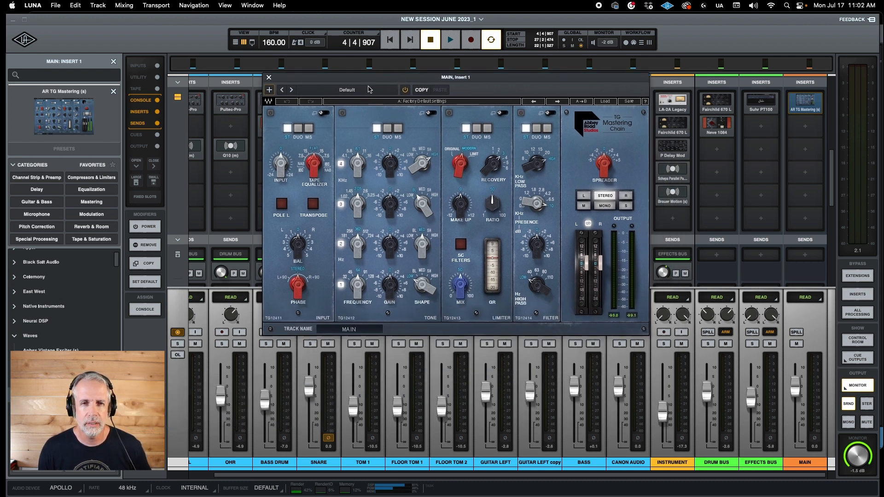
- Load the "2 Master Bus: Glue & punch" preset in the TG Mastering Chain and adjust its Spreader
{"action": "left_click", "coordinate": [346, 90]}
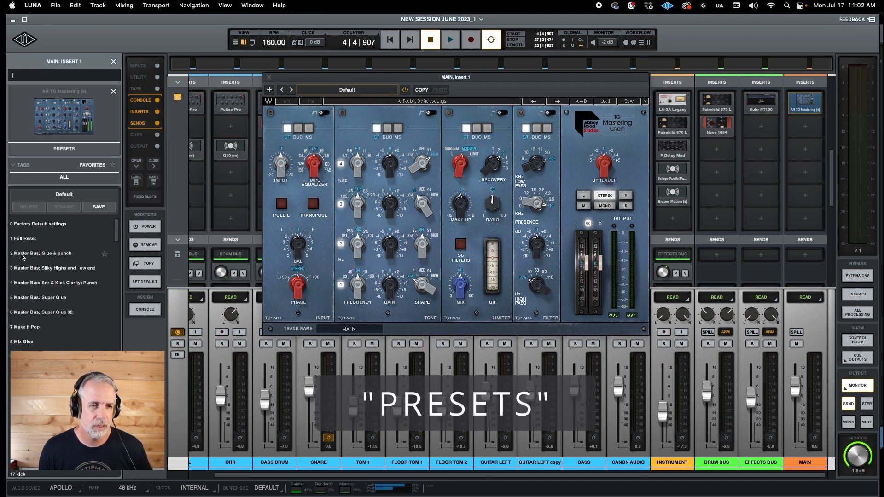
{"action": "left_click", "coordinate": [46, 254]}
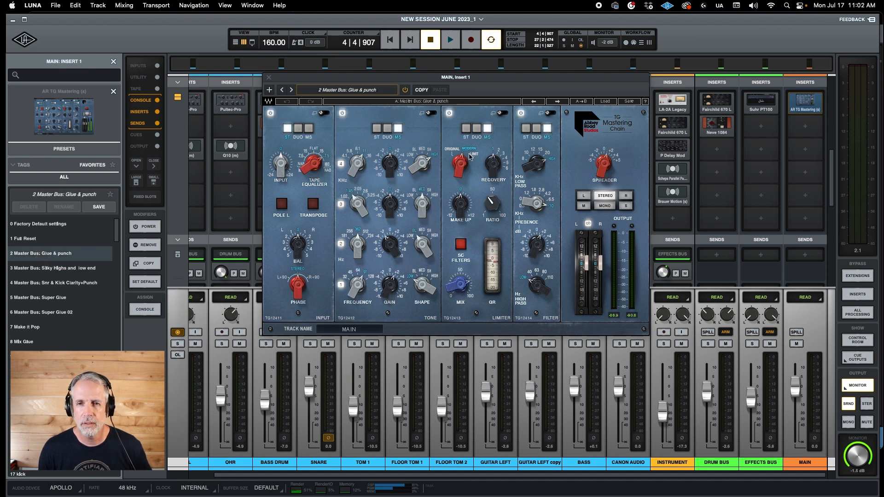
{"action": "left_click", "coordinate": [603, 163]}
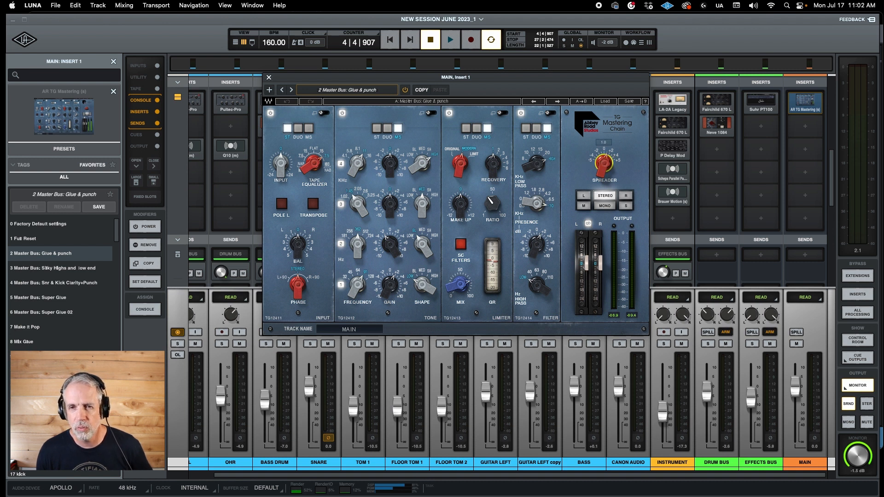
{"action": "left_click_drag", "start_coordinate": [604, 164], "coordinate": [603, 163]}
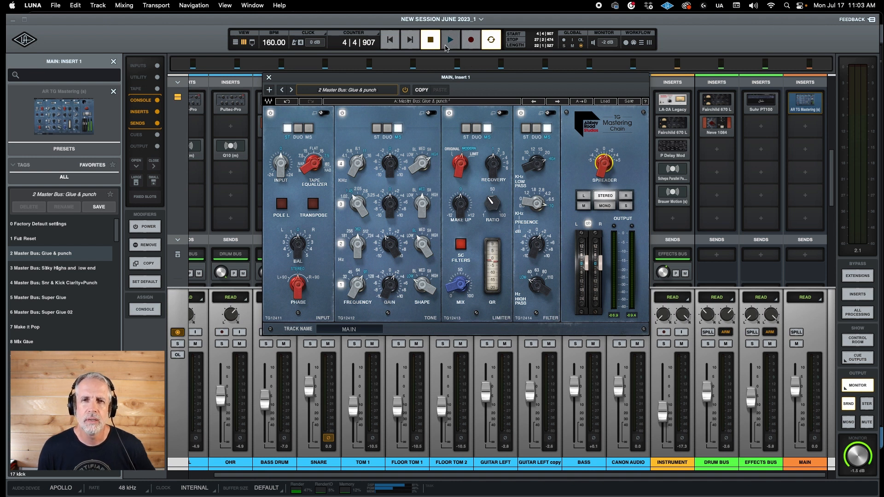
- Play the session and fine-tune the TG Mastering Chain's Spreader while listening to the mix
{"action": "left_click", "coordinate": [445, 45]}
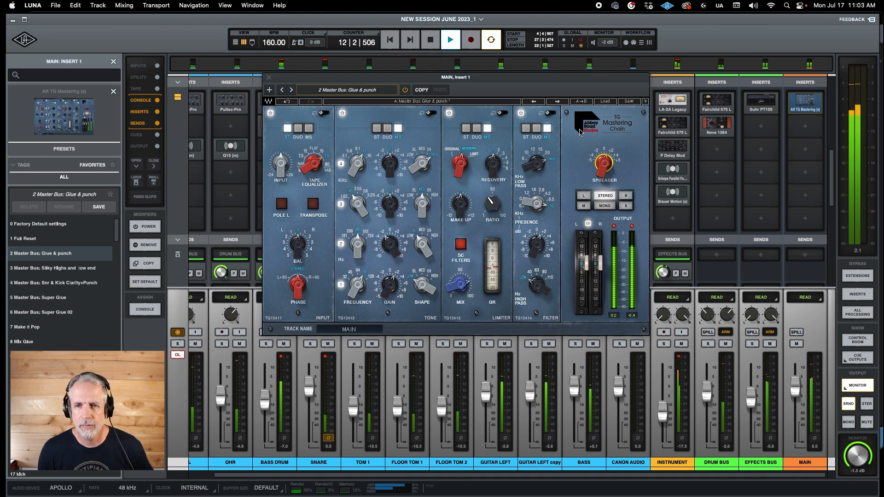
{"action": "left_click", "coordinate": [604, 163]}
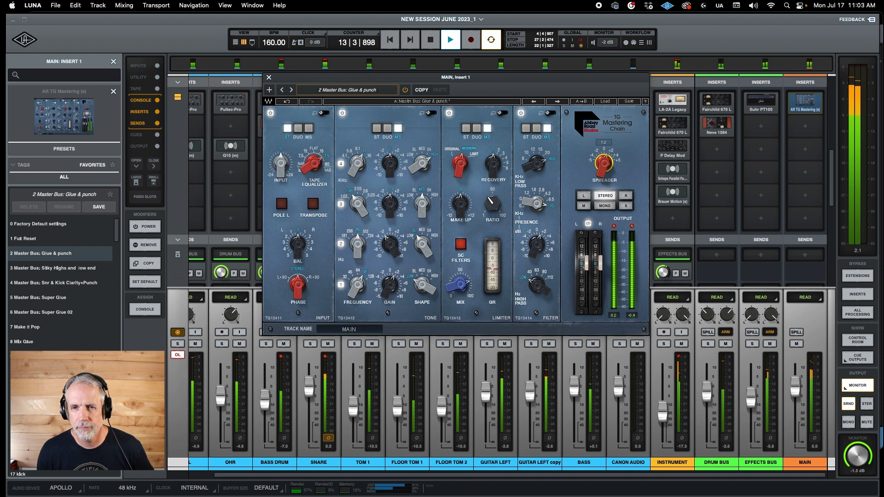
{"action": "left_click_drag", "start_coordinate": [603, 163], "coordinate": [604, 136]}
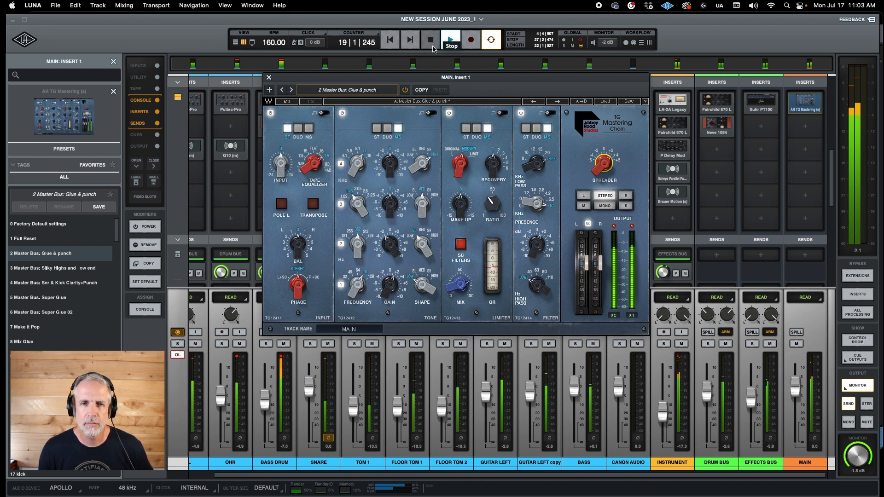
- Compare the mix with the TG Mastering Chain bypassed and enabled, stop playback and close the plug-in window
{"action": "left_click", "coordinate": [404, 90]}
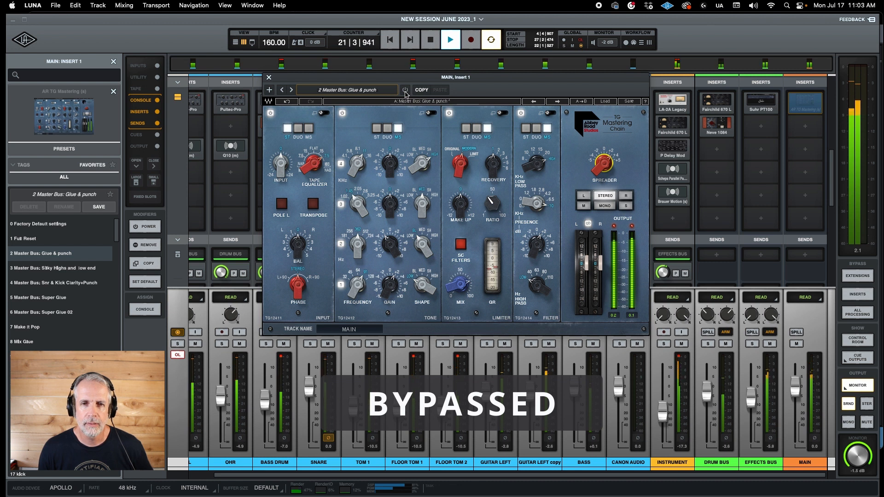
{"action": "left_click", "coordinate": [405, 90]}
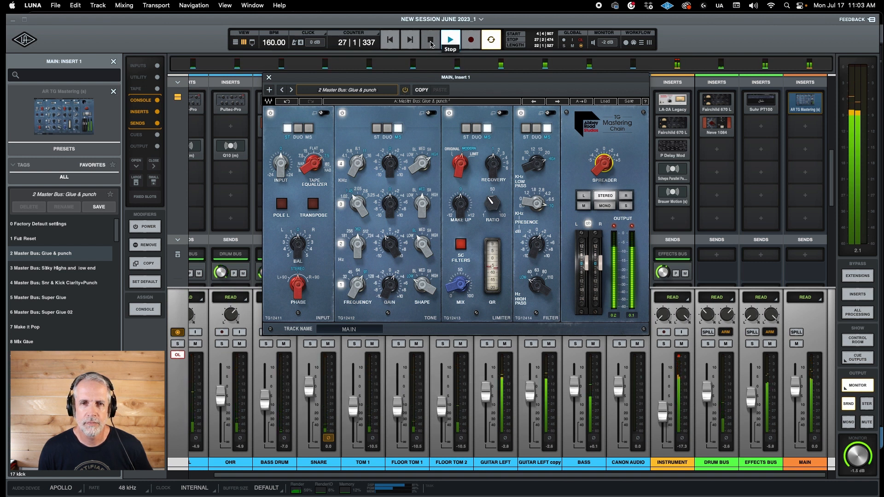
{"action": "left_click", "coordinate": [431, 44]}
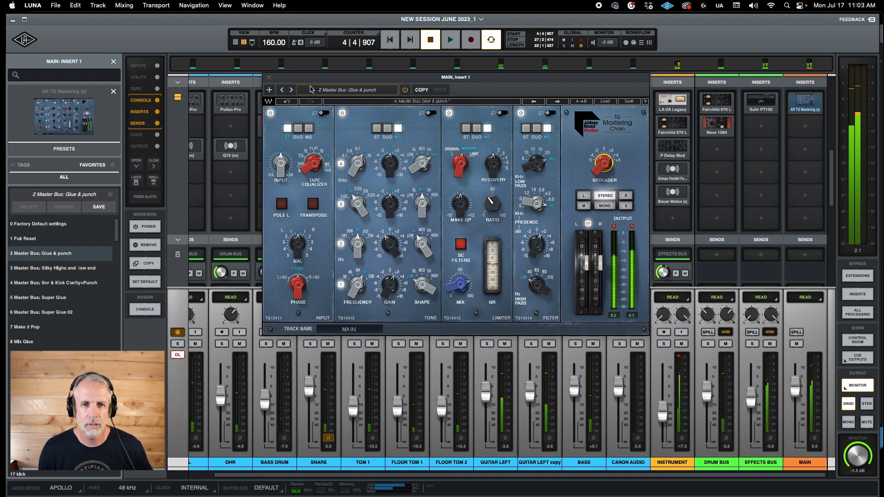
{"action": "left_click", "coordinate": [269, 78]}
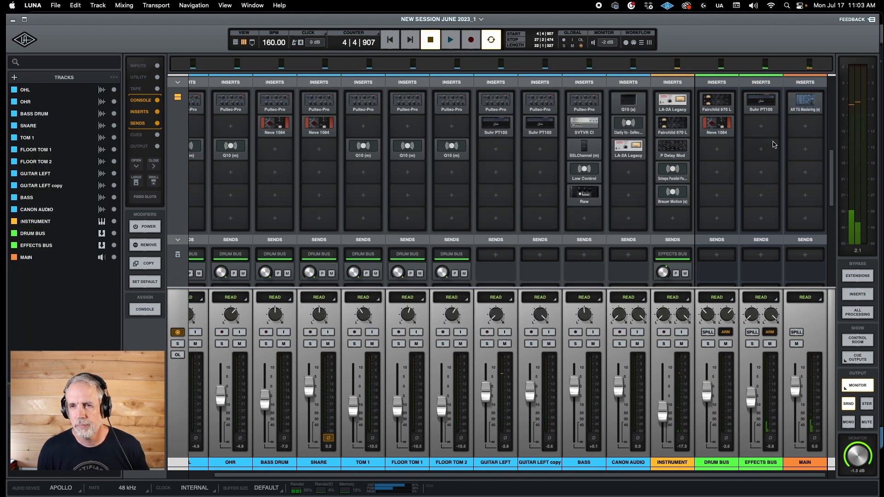
- Load the Universal Audio Ampex ATR-102 plug-in in the second insert of the MAIN track
{"action": "left_click", "coordinate": [806, 131]}
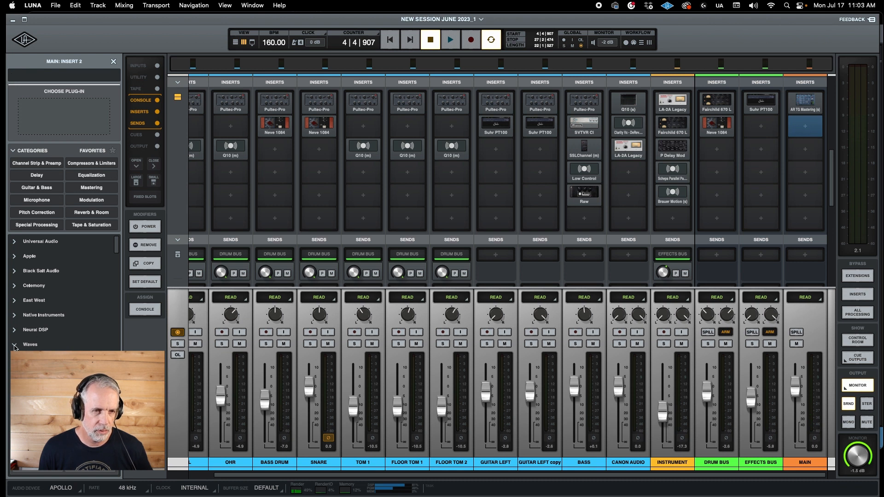
{"action": "left_click", "coordinate": [16, 242]}
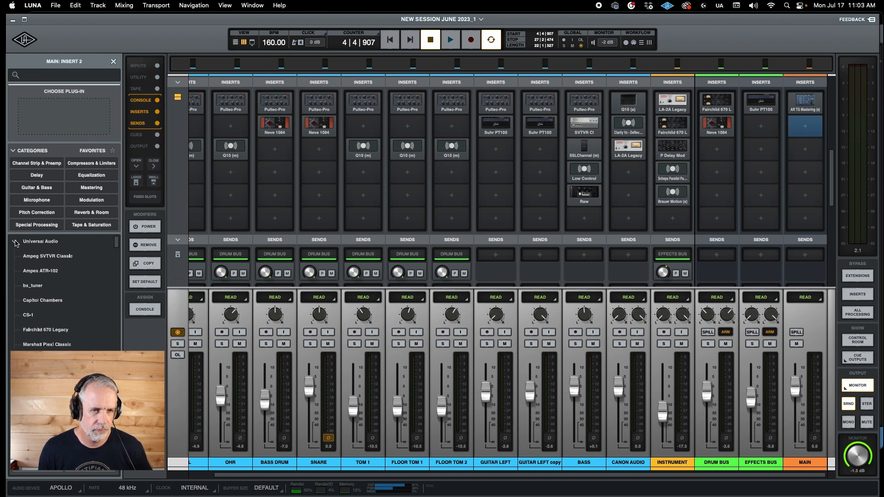
{"action": "left_click", "coordinate": [40, 272]}
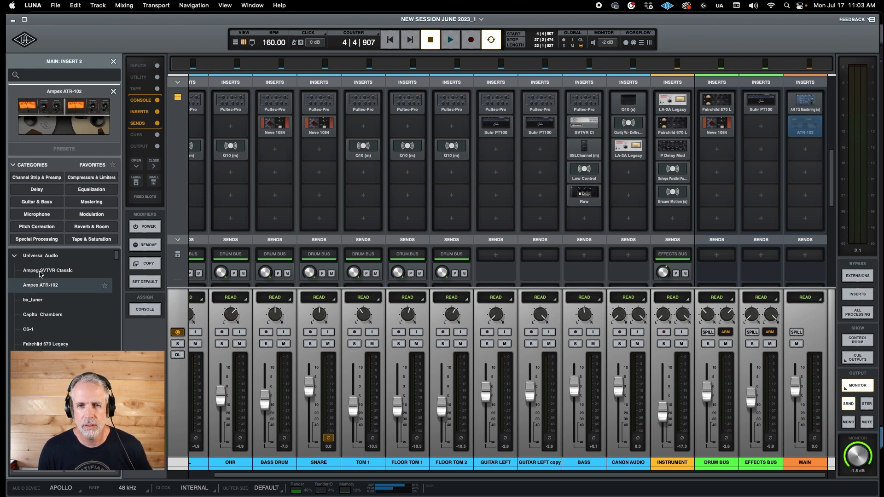
- Listen to the mix through the Ampex ATR-102 with its default settings and stop playback
{"action": "key", "text": "space"}
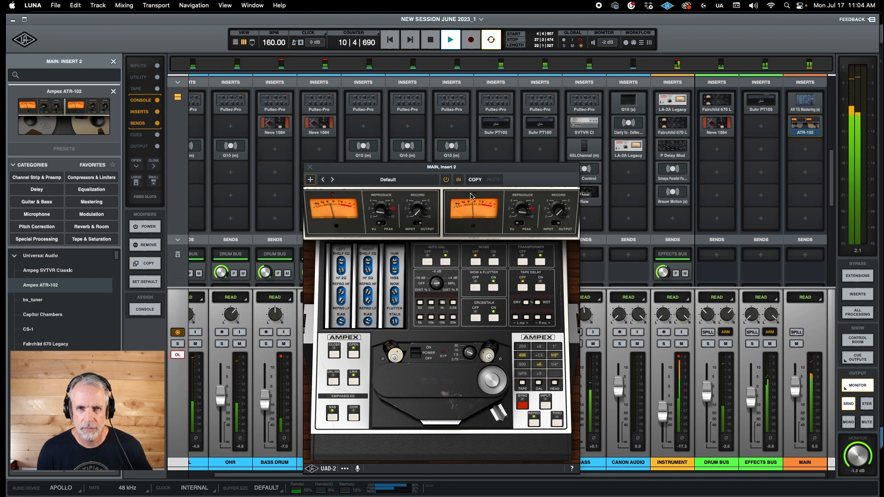
{"action": "left_click", "coordinate": [430, 41]}
{"action": "left_click", "coordinate": [430, 41]}
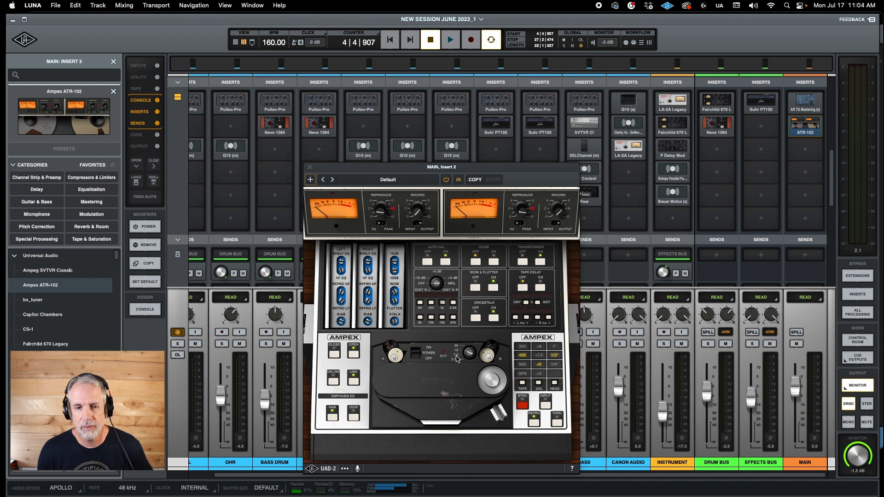
- Audition different ATR-102 tape speeds, including 15 and 30 IPS, during playback, ending on a slower speed, and close the plug-in window
{"action": "left_click_drag", "start_coordinate": [466, 354], "coordinate": [463, 372]}
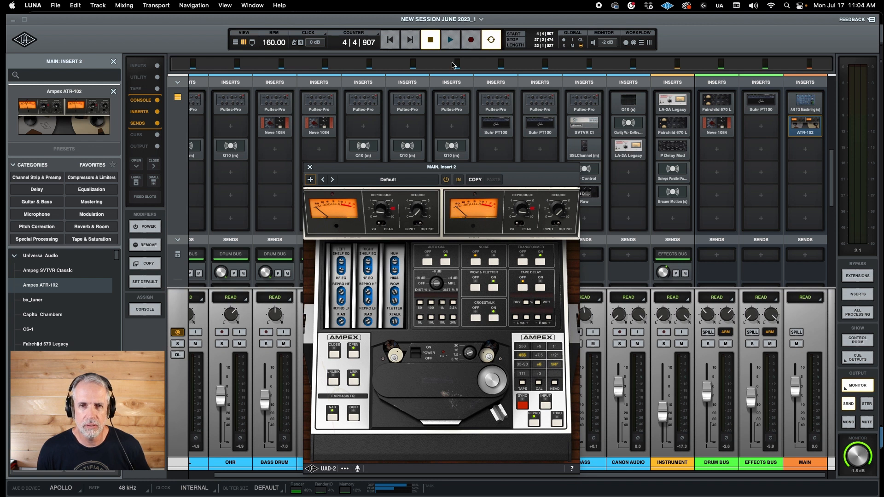
{"action": "left_click", "coordinate": [450, 41]}
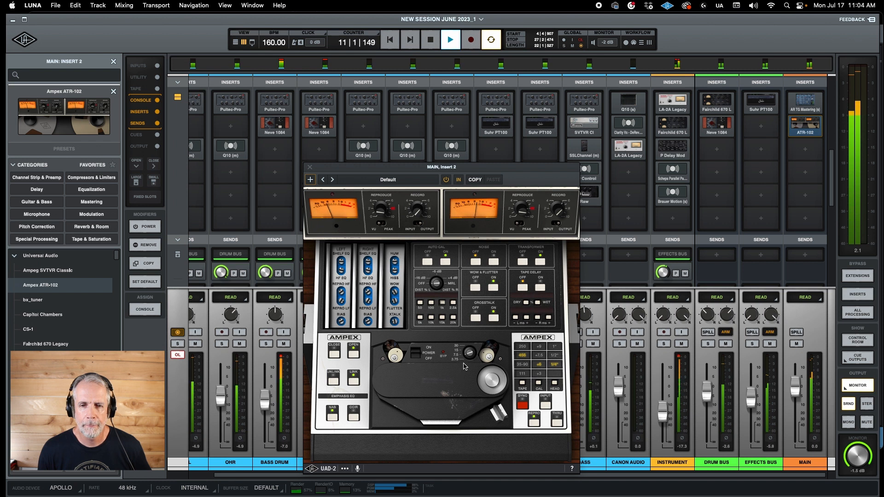
{"action": "left_click_drag", "start_coordinate": [467, 354], "coordinate": [466, 330]}
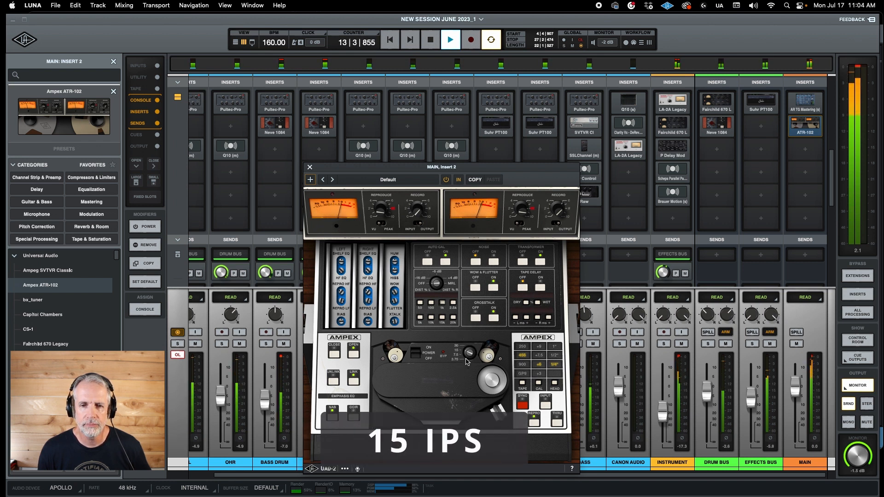
{"action": "left_click_drag", "start_coordinate": [467, 354], "coordinate": [468, 324]}
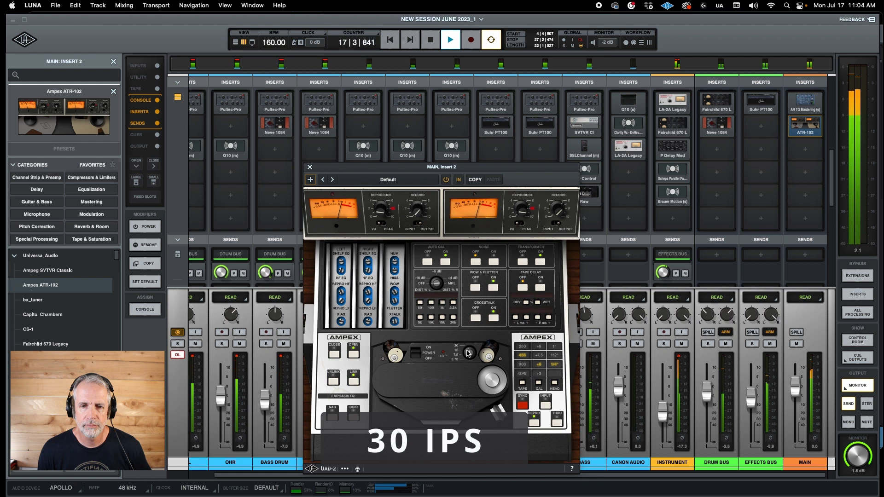
{"action": "left_click_drag", "start_coordinate": [466, 351], "coordinate": [468, 405]}
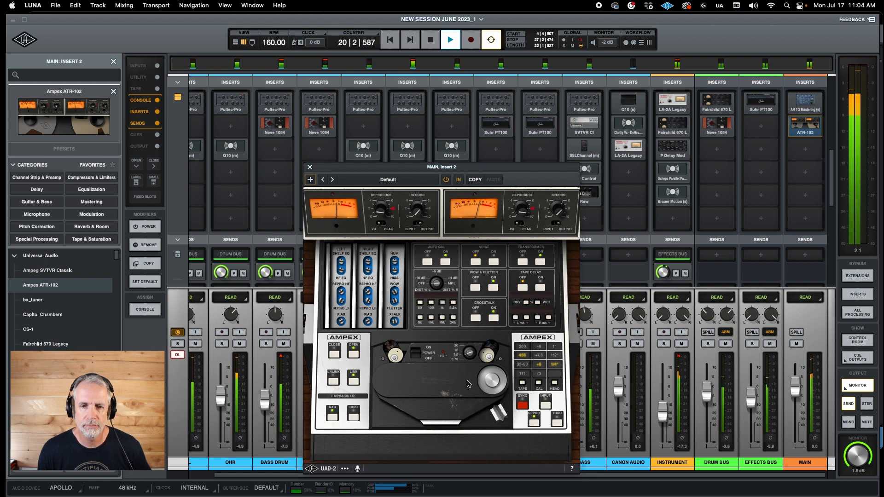
{"action": "left_click", "coordinate": [431, 41]}
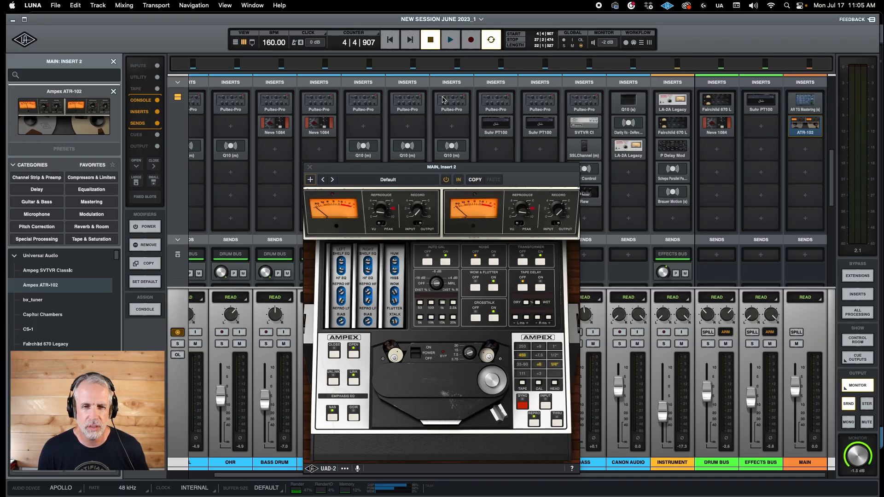
{"action": "left_click", "coordinate": [311, 169]}
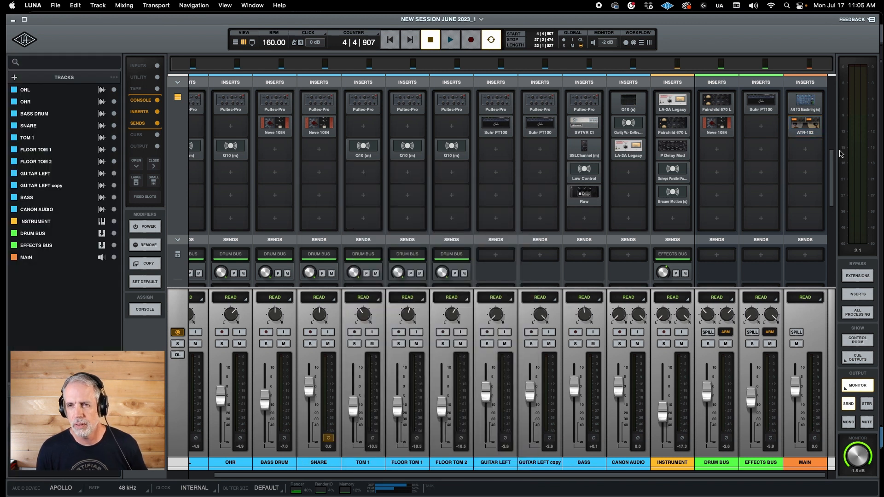
- Load the Waves SSLComp (s) plug-in in the third insert of the MAIN track
{"action": "left_click", "coordinate": [805, 149]}
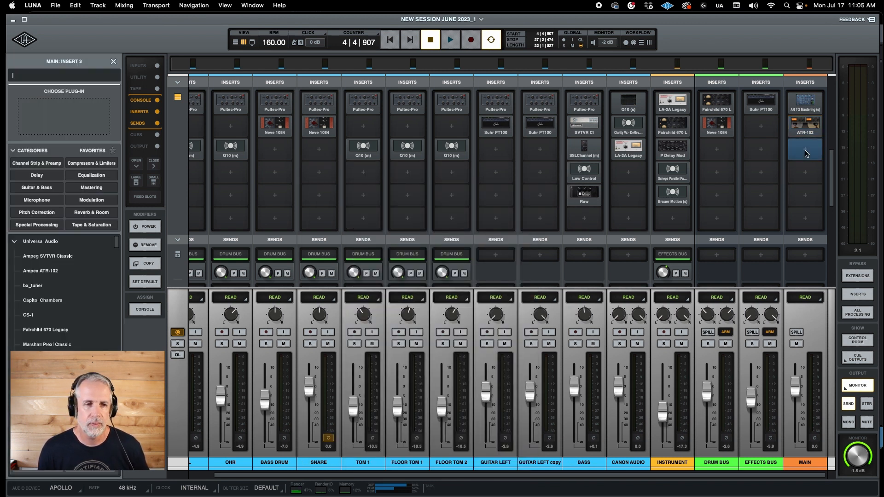
{"action": "left_click", "coordinate": [15, 243]}
{"action": "left_click", "coordinate": [14, 345]}
{"action": "scroll", "coordinate": [62, 290], "scroll_direction": "down", "scroll_amount": 15}
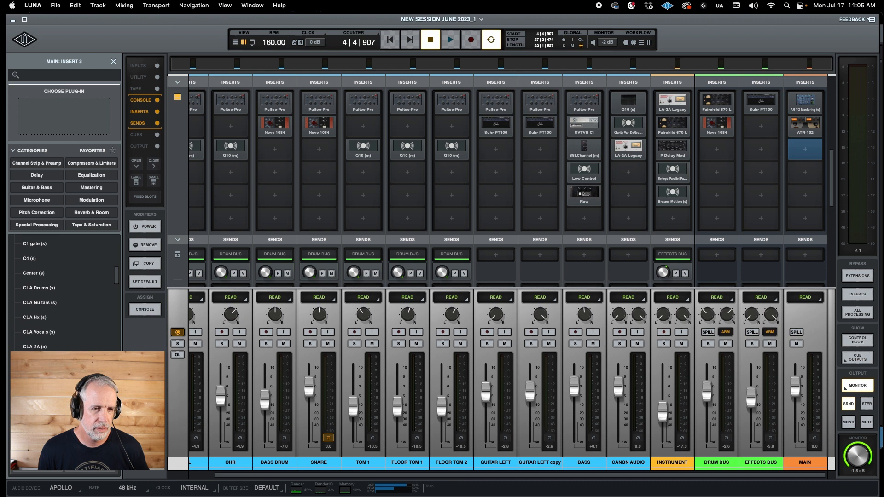
{"action": "scroll", "coordinate": [62, 290], "scroll_direction": "down", "scroll_amount": 10}
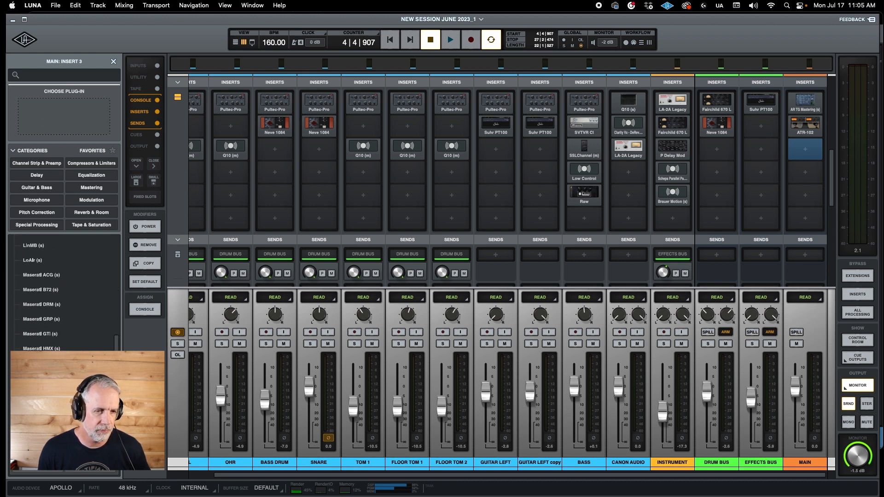
{"action": "scroll", "coordinate": [62, 290], "scroll_direction": "down", "scroll_amount": 8}
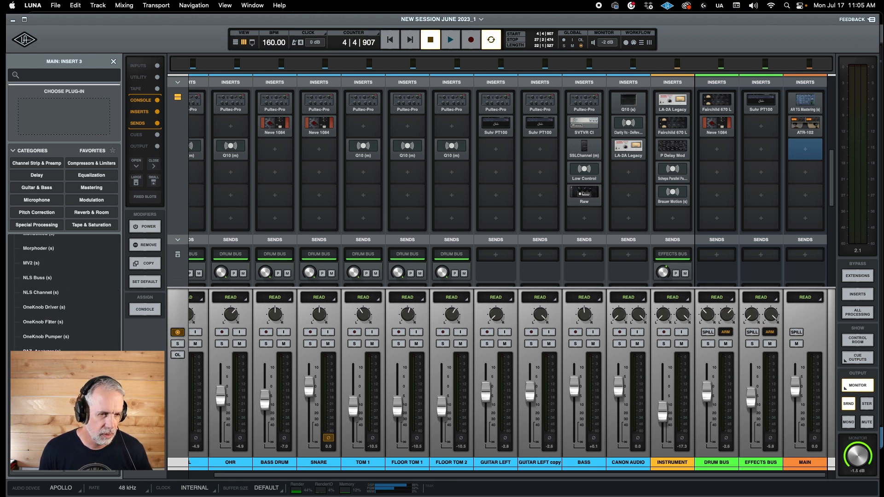
{"action": "scroll", "coordinate": [62, 290], "scroll_direction": "down", "scroll_amount": 6}
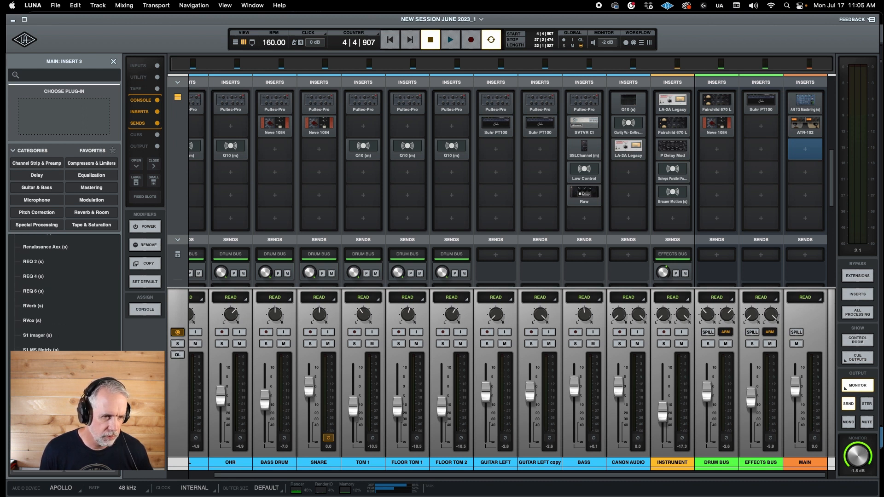
{"action": "scroll", "coordinate": [62, 290], "scroll_direction": "down", "scroll_amount": 3}
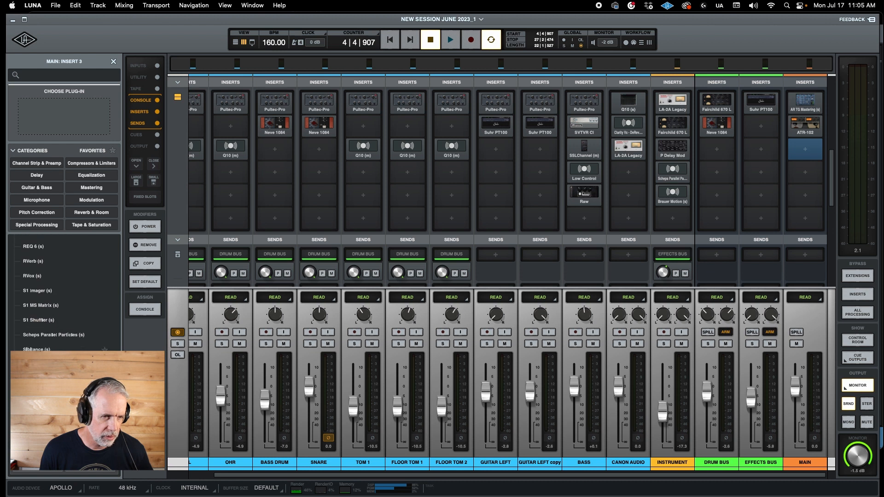
{"action": "left_click", "coordinate": [36, 409]}
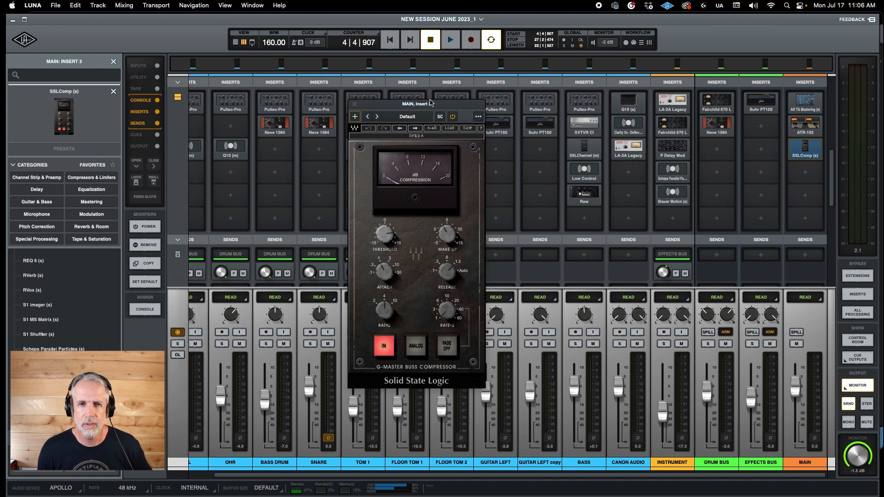
- Compare the mix with the SSLComp bypassed and enabled during playback, leaving the compressor enabled
{"action": "left_click", "coordinate": [454, 117]}
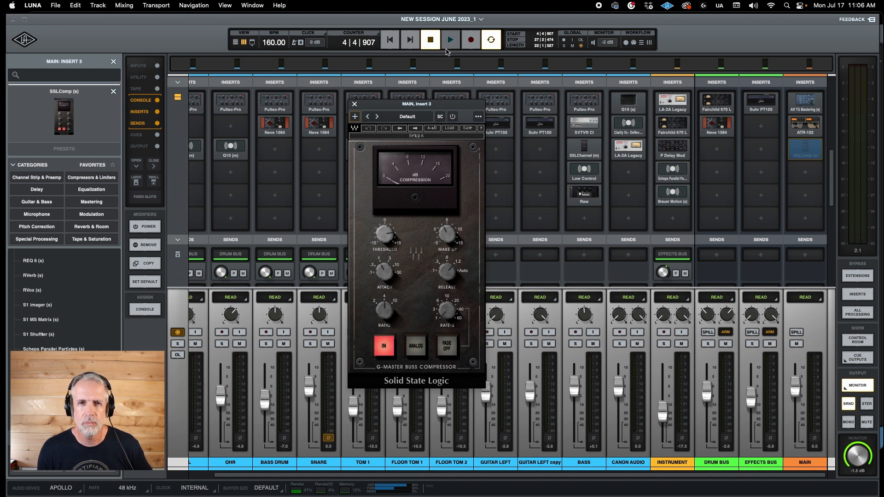
{"action": "left_click", "coordinate": [448, 48]}
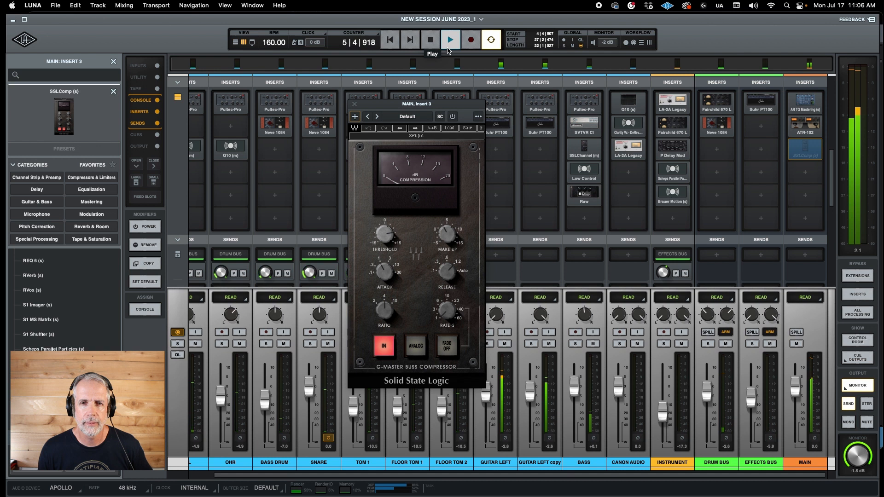
{"action": "left_click", "coordinate": [453, 118]}
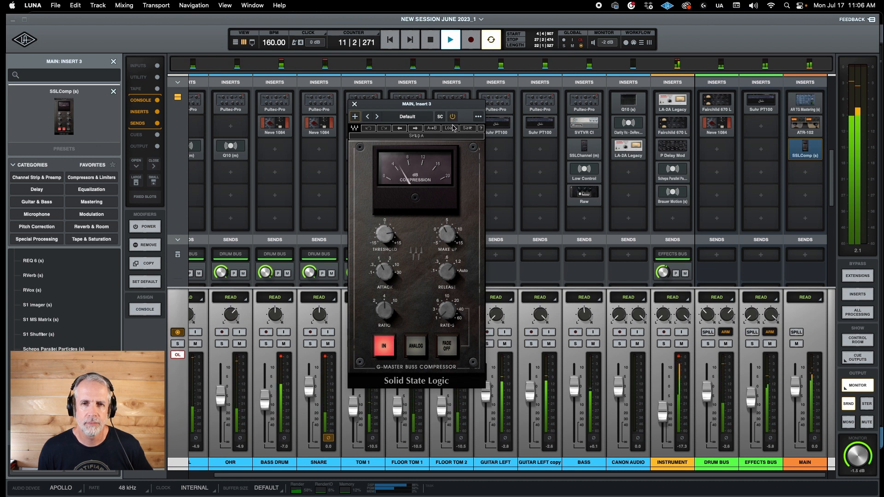
{"action": "left_click", "coordinate": [453, 118]}
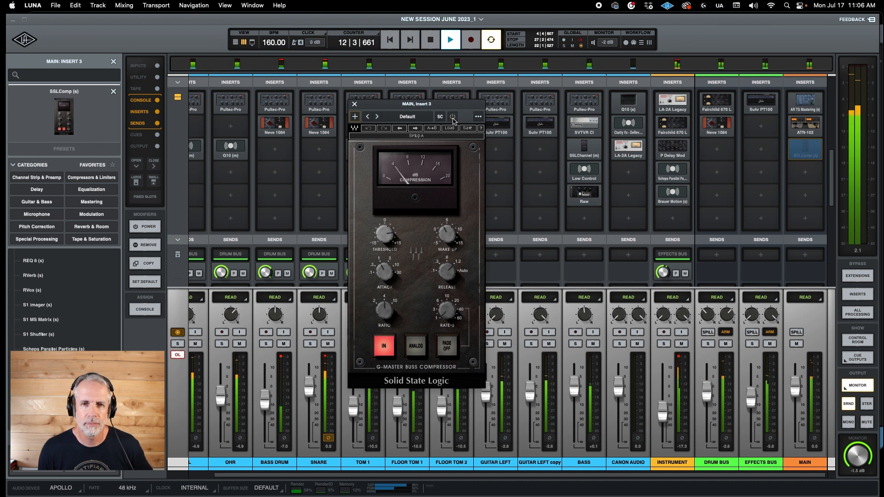
{"action": "left_click", "coordinate": [453, 118]}
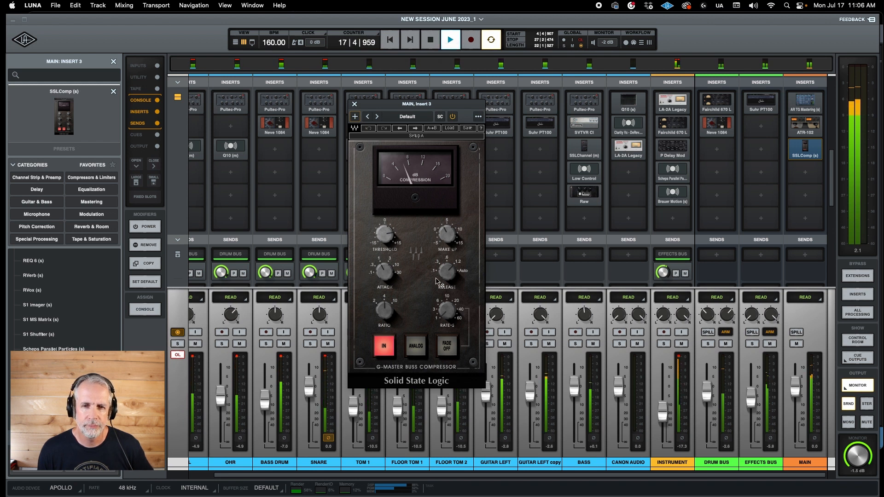
- Set the SSLComp release to Auto, fine-tune its threshold while listening to the mix, and stop playback
{"action": "left_click_drag", "start_coordinate": [445, 272], "coordinate": [445, 264]}
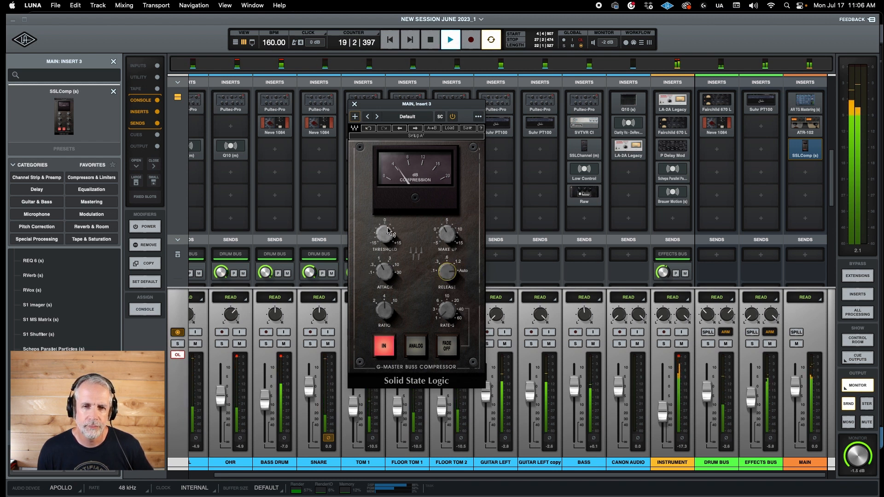
{"action": "left_click_drag", "start_coordinate": [386, 232], "coordinate": [386, 237]}
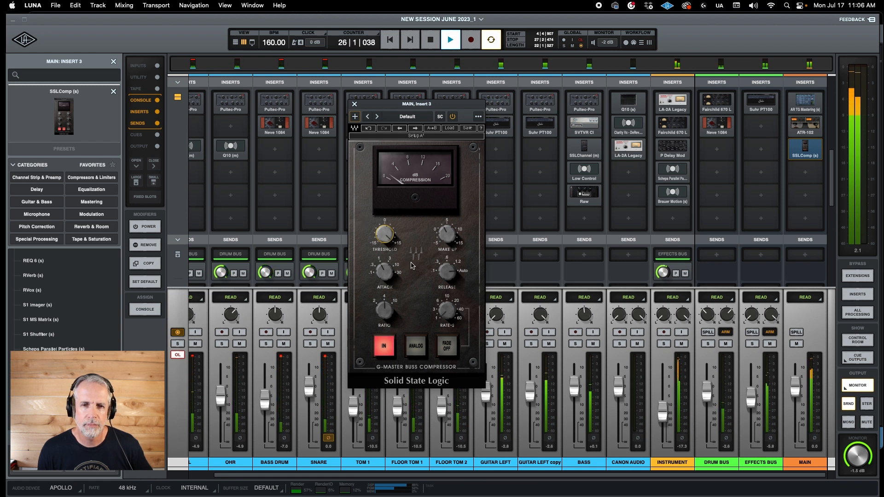
{"action": "left_click_drag", "start_coordinate": [384, 235], "coordinate": [385, 235]}
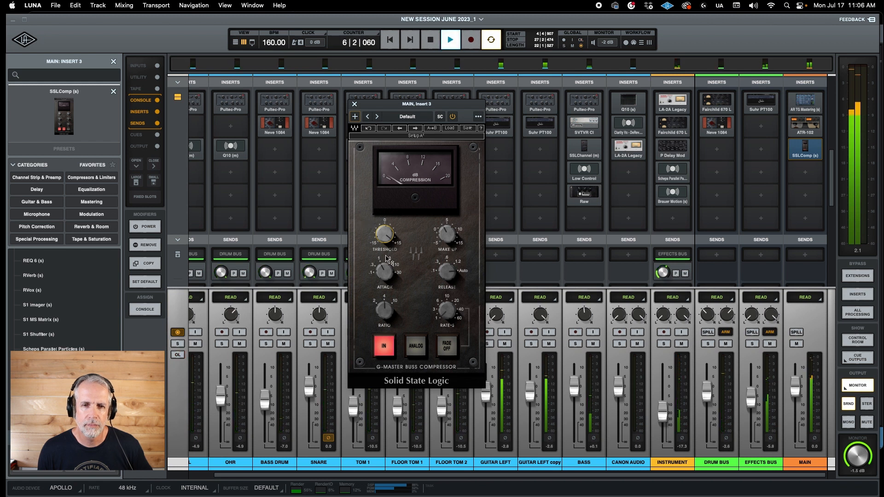
{"action": "mouse_move", "coordinate": [383, 232]}
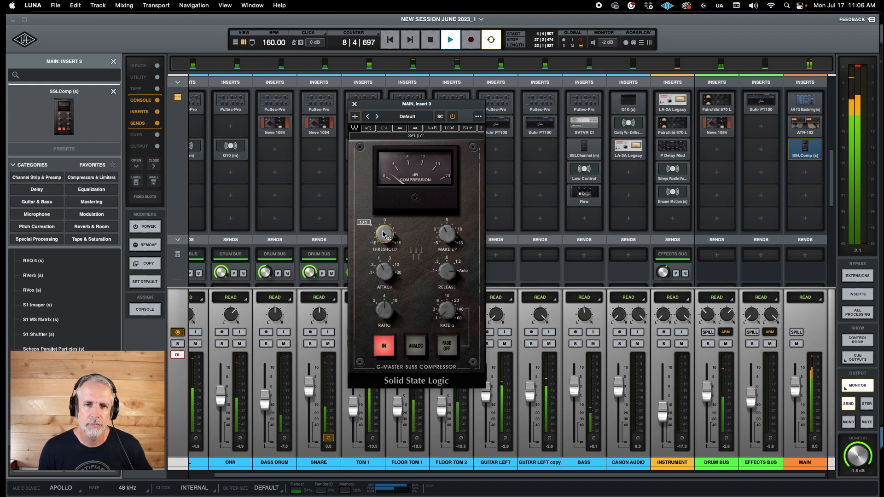
{"action": "left_click_drag", "start_coordinate": [382, 232], "coordinate": [382, 232]}
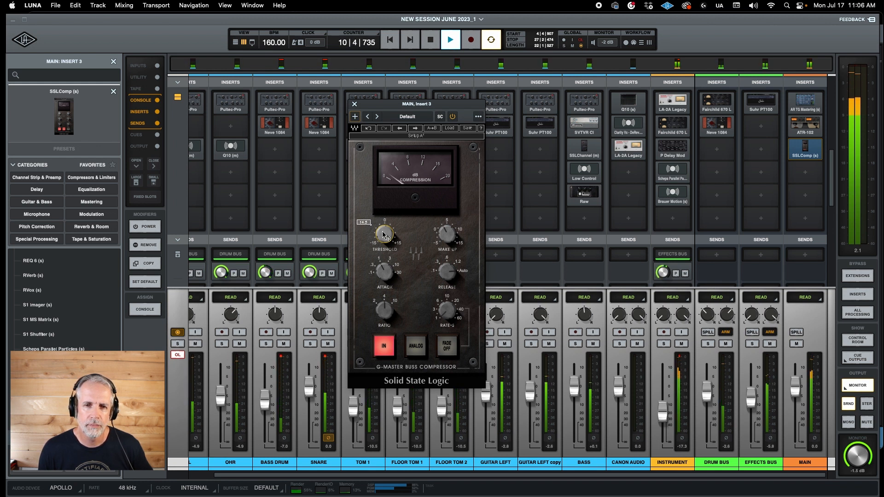
{"action": "left_click", "coordinate": [431, 44]}
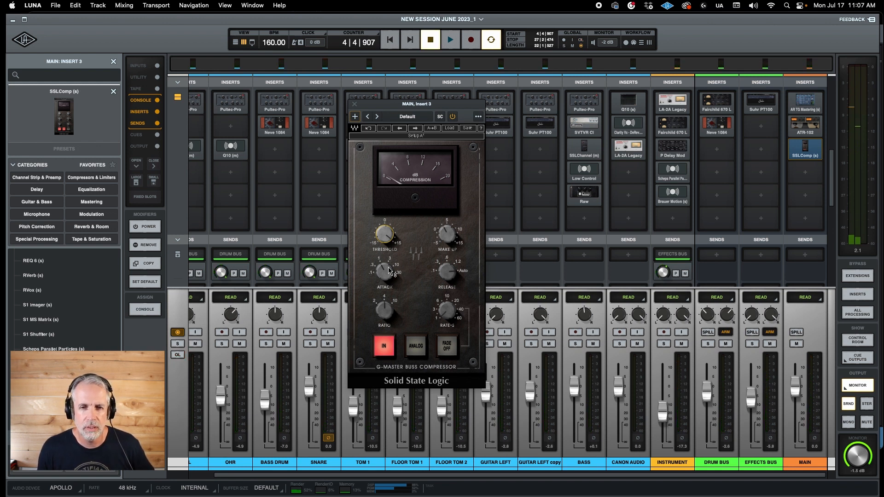
- Try slower and faster attack settings and a different release on the SSLComp with playback stopped
{"action": "mouse_move", "coordinate": [382, 271]}
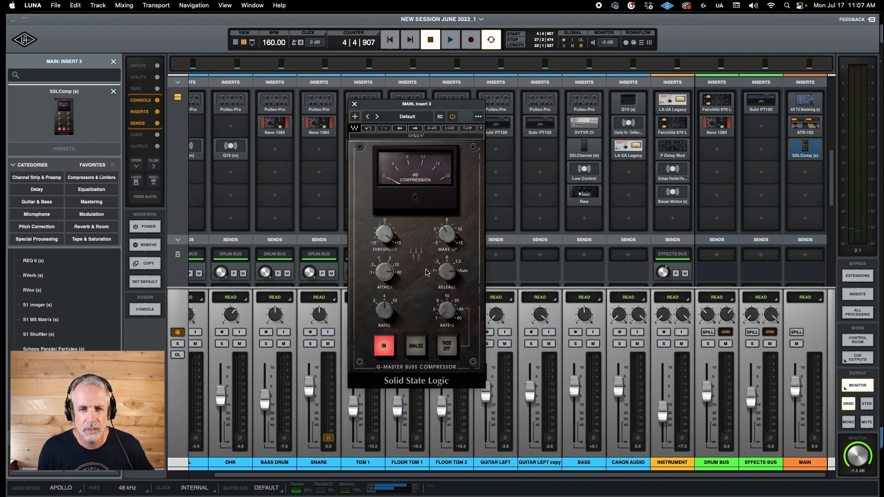
{"action": "mouse_move", "coordinate": [450, 272]}
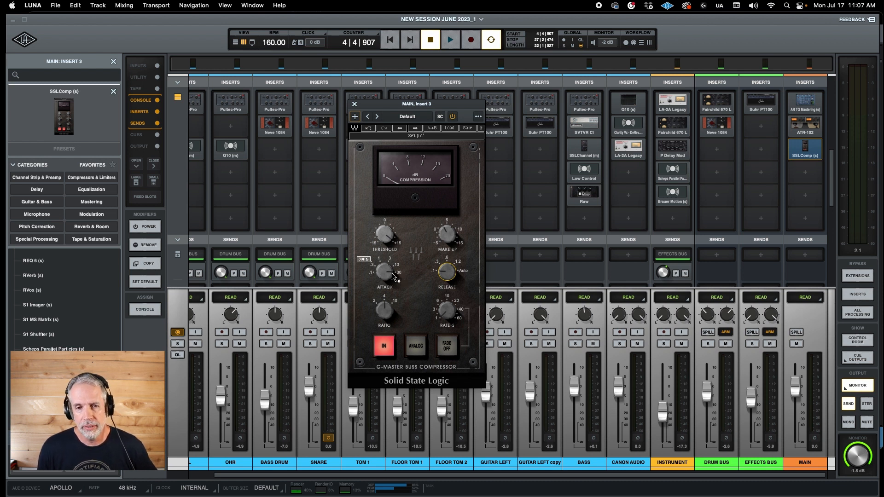
{"action": "left_click_drag", "start_coordinate": [386, 270], "coordinate": [386, 277]}
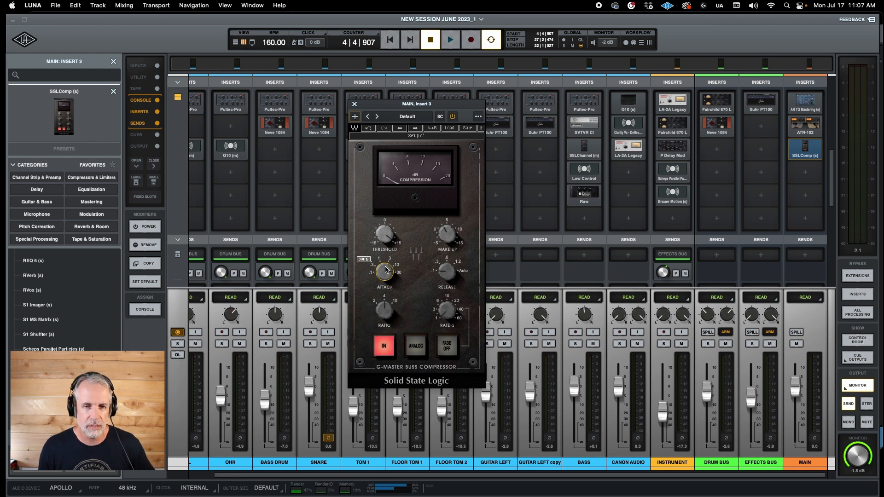
{"action": "left_click_drag", "start_coordinate": [383, 267], "coordinate": [383, 264]}
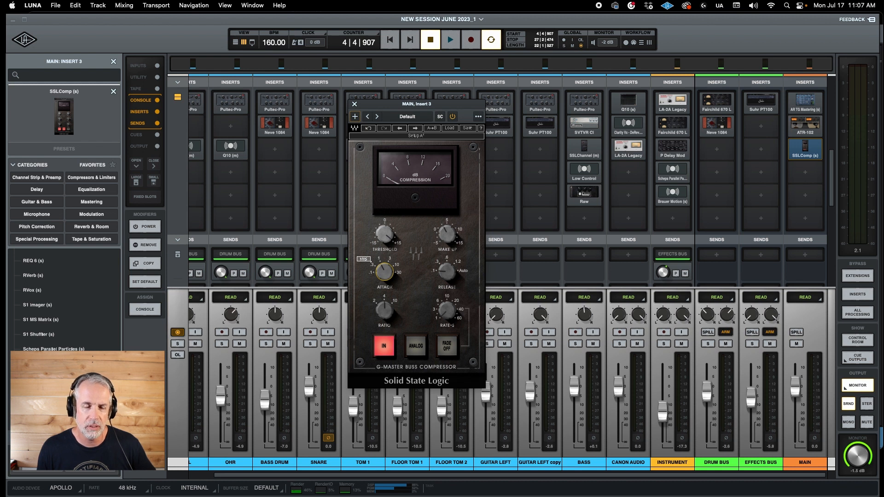
- Audition slow and fast SSLComp attack settings during playback, ending on a faster attack
{"action": "left_click", "coordinate": [450, 40]}
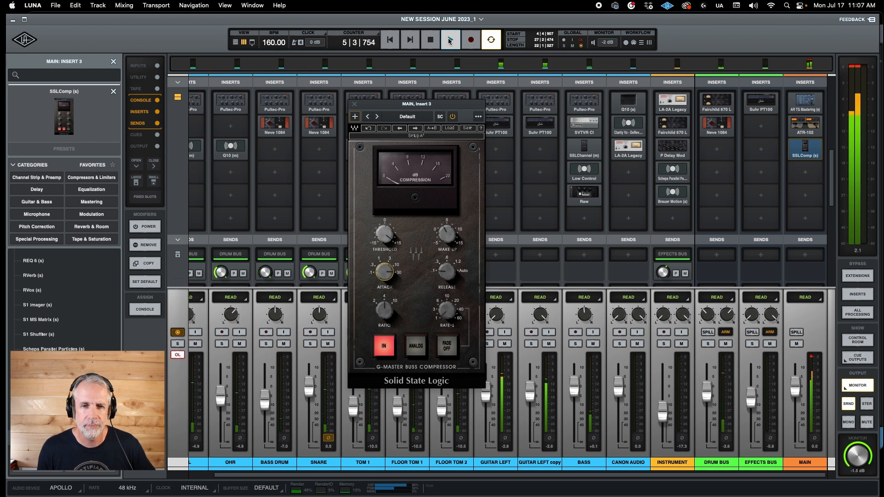
{"action": "mouse_move", "coordinate": [405, 278]}
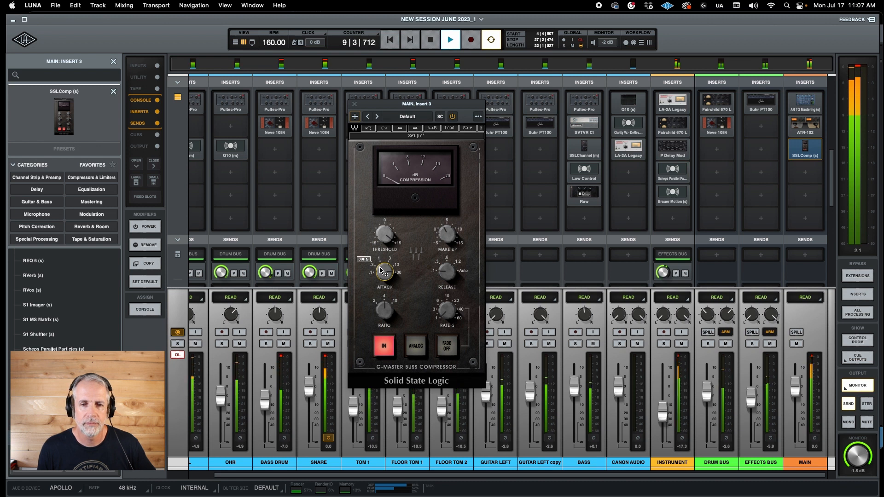
{"action": "left_click_drag", "start_coordinate": [384, 271], "coordinate": [385, 283]}
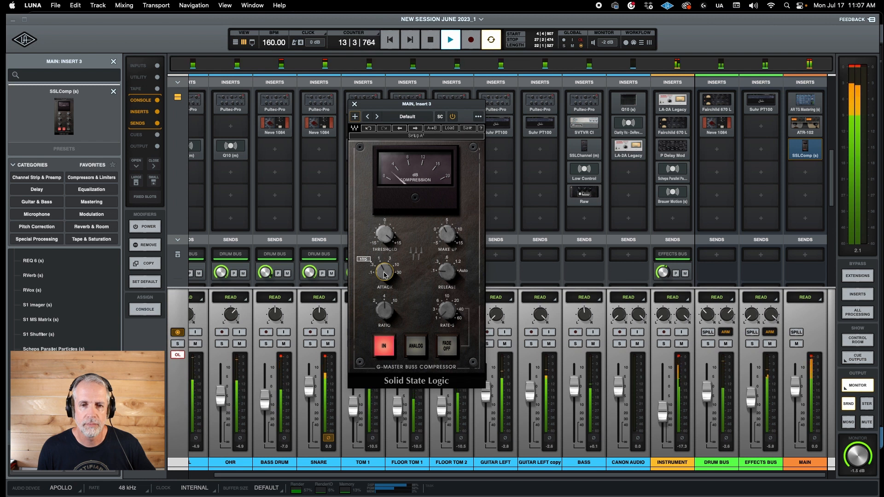
{"action": "left_click_drag", "start_coordinate": [383, 274], "coordinate": [383, 262]}
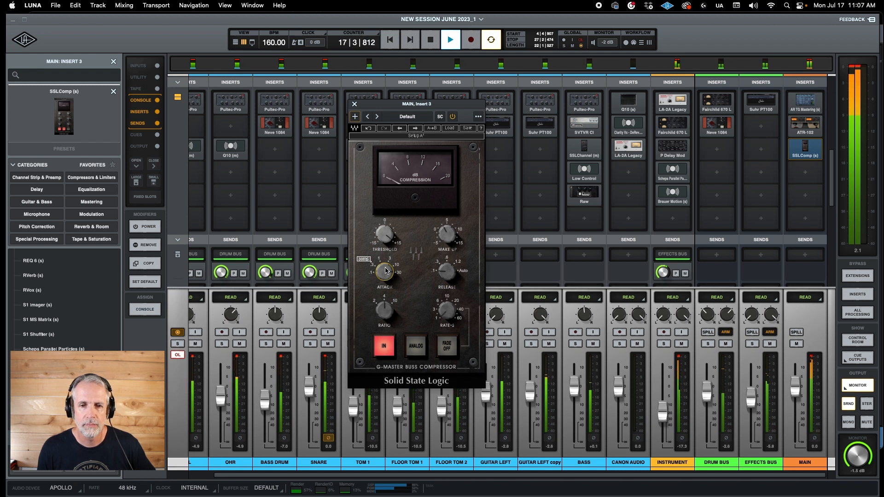
{"action": "left_click_drag", "start_coordinate": [386, 265], "coordinate": [388, 270]}
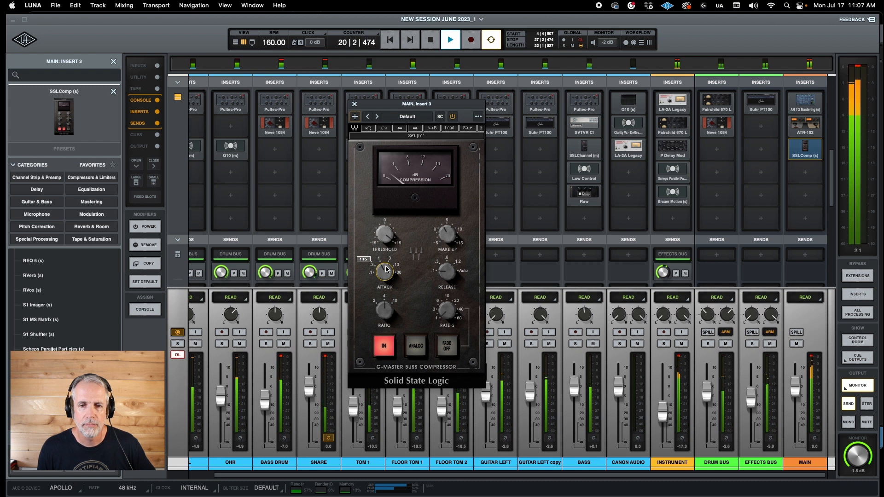
- Return the SSLComp release to Auto, stop playback and close the plug-in window
{"action": "left_click_drag", "start_coordinate": [445, 275], "coordinate": [445, 261]}
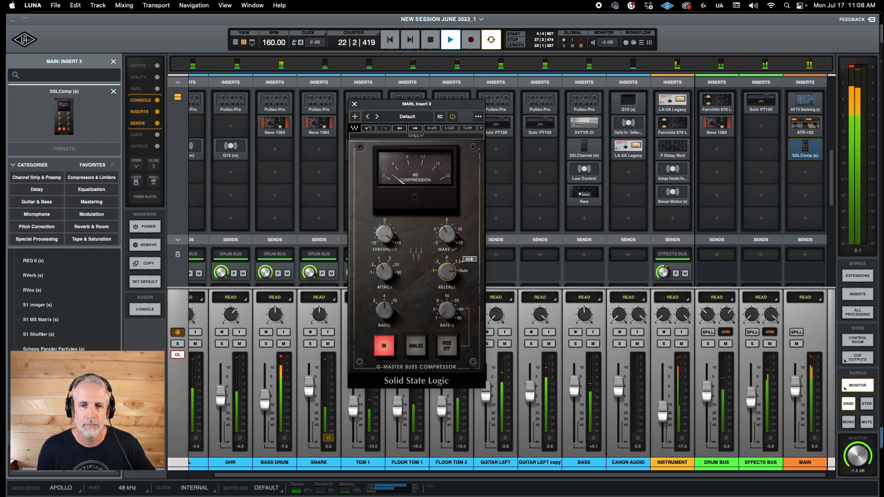
{"action": "left_click", "coordinate": [430, 41]}
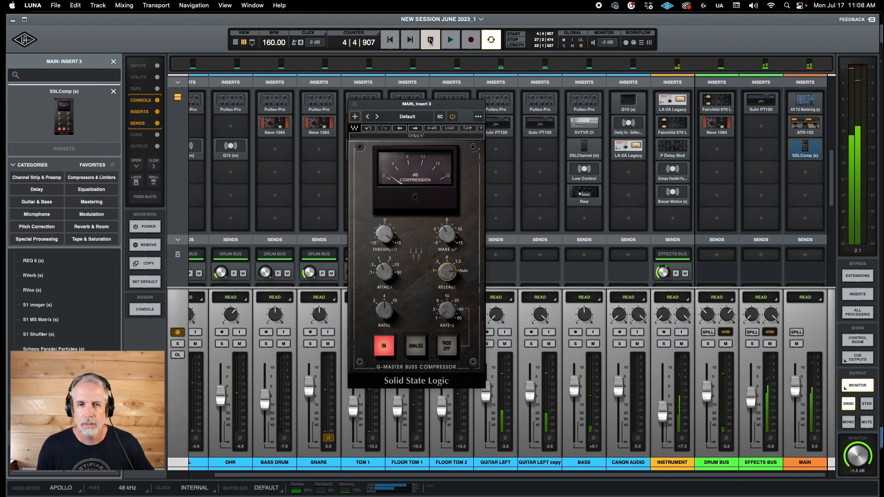
{"action": "left_click", "coordinate": [355, 104]}
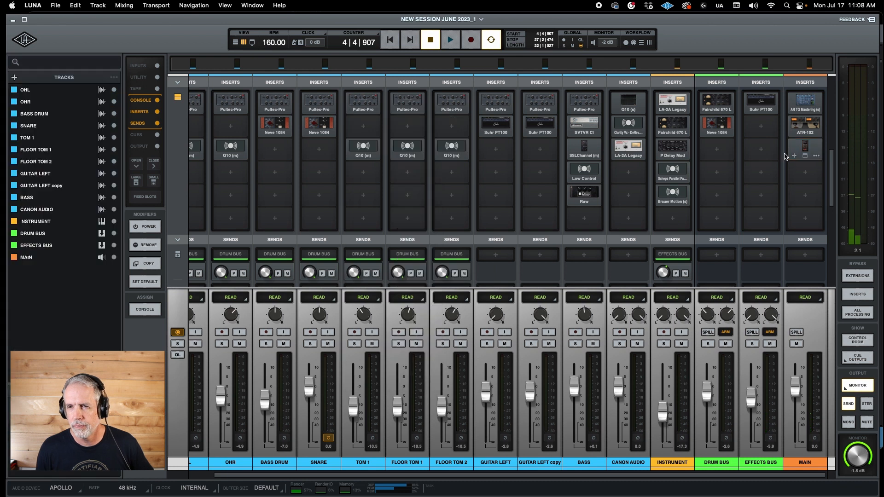
- Load the Waves WLM Plus (s) loudness meter in the fourth insert of the MAIN track
{"action": "left_click", "coordinate": [806, 174]}
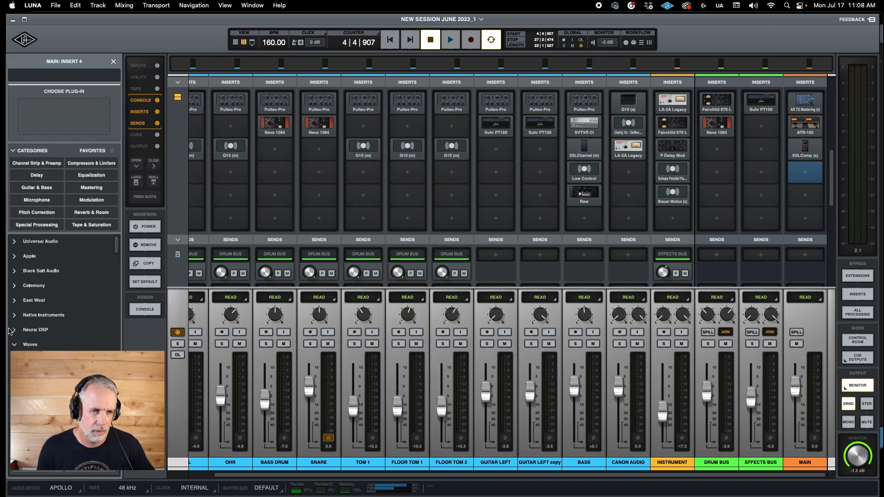
{"action": "left_click_drag", "start_coordinate": [118, 243], "coordinate": [117, 445]}
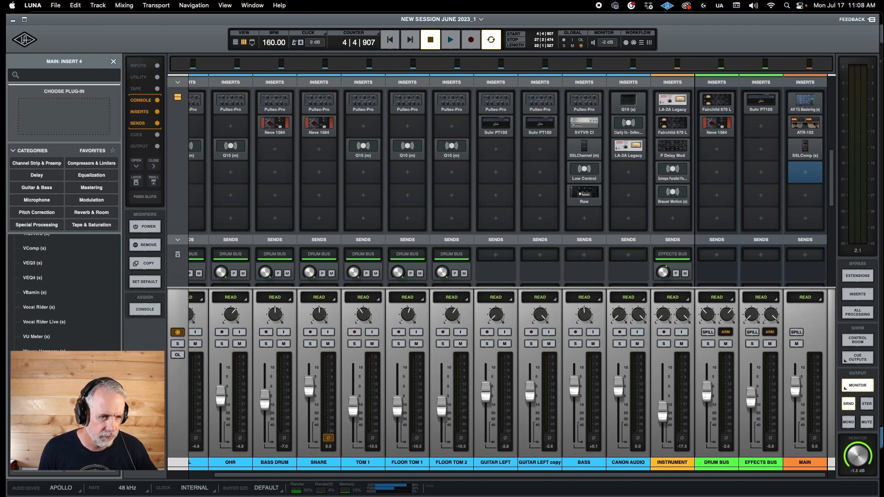
{"action": "left_click", "coordinate": [37, 411]}
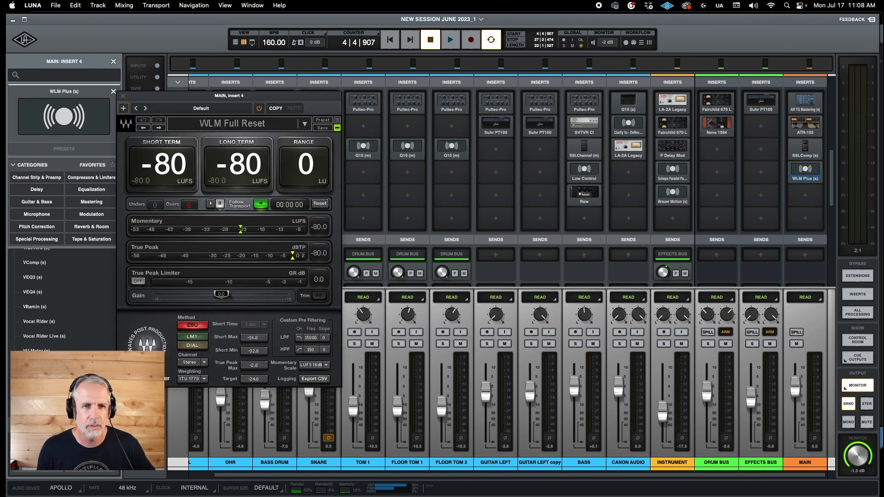
- Move the WLM Plus window clear of the MAIN inserts and set its loudness target to -11
{"action": "left_click_drag", "start_coordinate": [255, 95], "coordinate": [362, 90]}
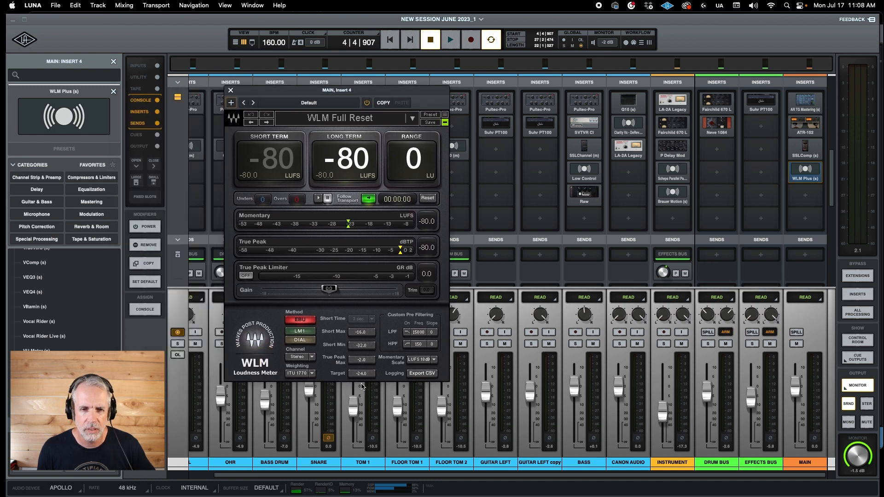
{"action": "left_click", "coordinate": [359, 374]}
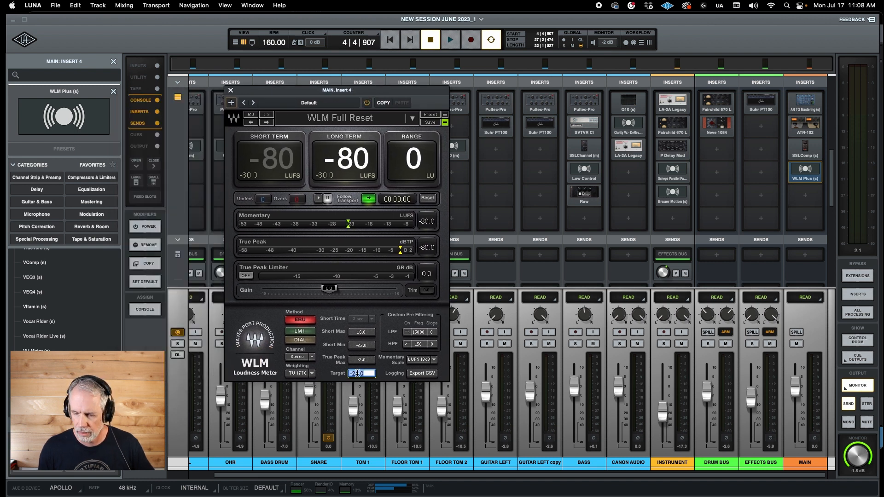
{"action": "key", "text": "BackSpace"}
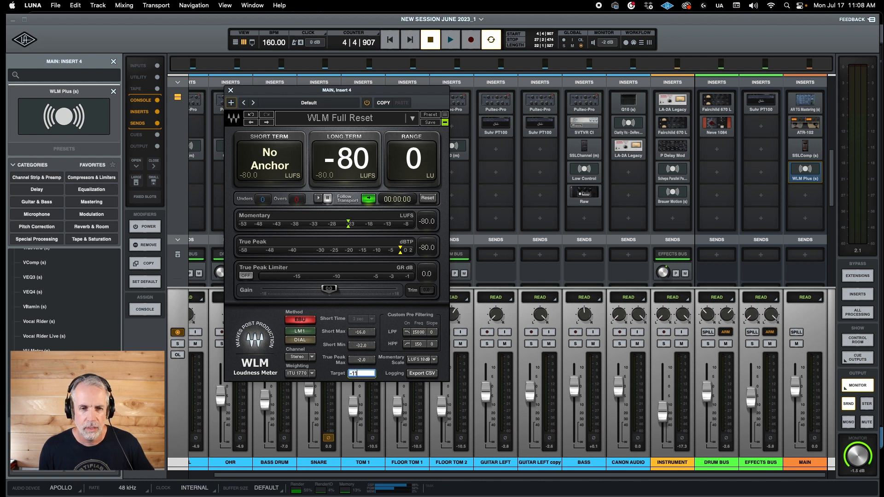
{"action": "type", "text": "-11"}
{"action": "key", "text": "Return"}
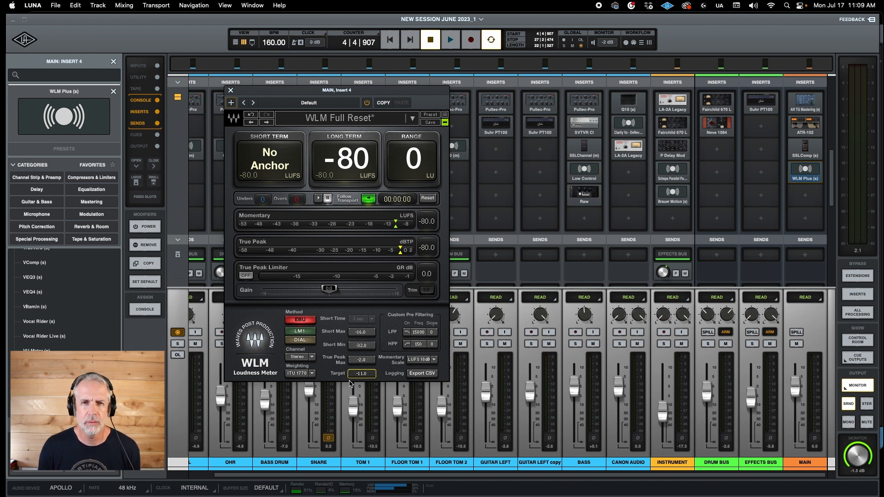
- During playback, place the MAIN track's SSLComp beside the loudness meter and slightly raise its make-up gain, then stop playback
{"action": "left_click", "coordinate": [450, 40]}
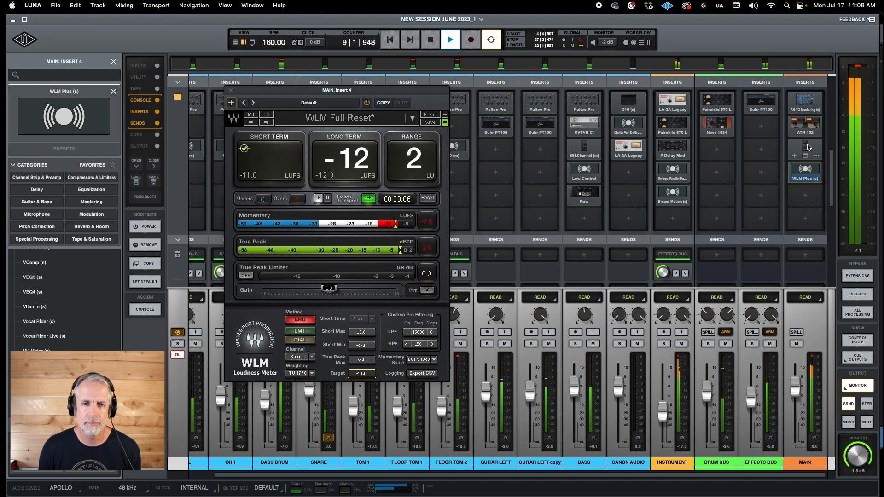
{"action": "left_click", "coordinate": [806, 146]}
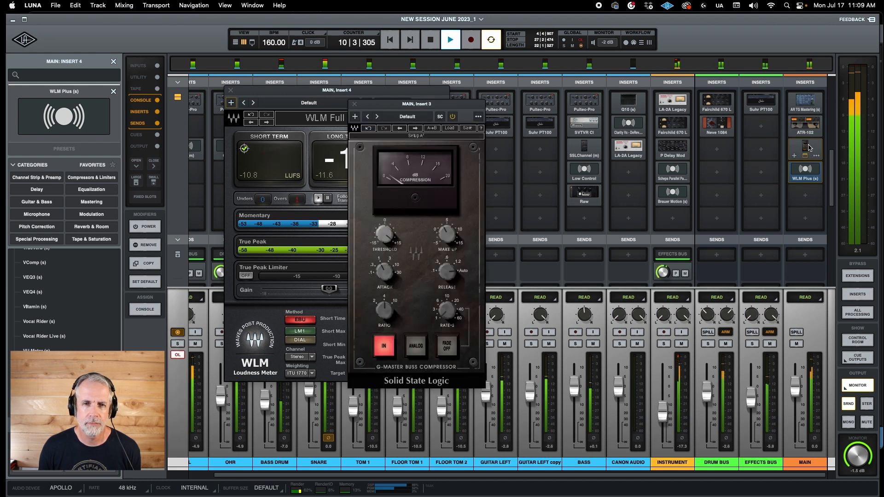
{"action": "left_click_drag", "start_coordinate": [398, 103], "coordinate": [541, 96]}
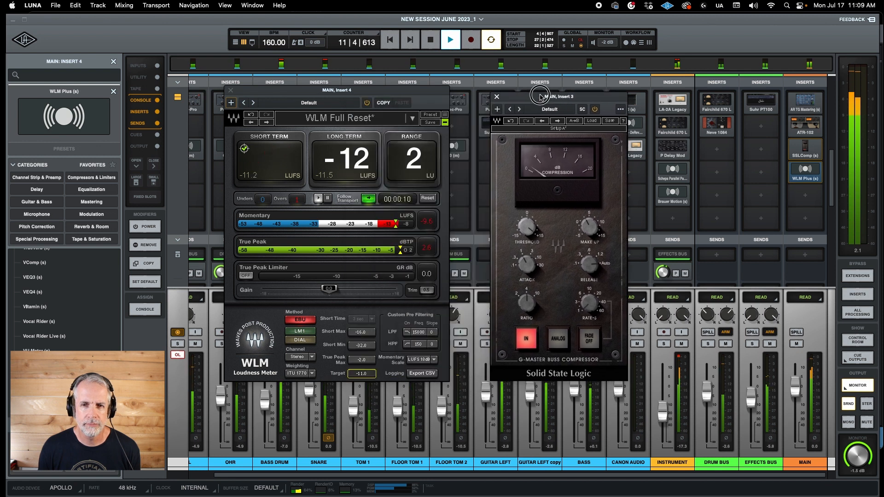
{"action": "left_click_drag", "start_coordinate": [587, 233], "coordinate": [589, 217]}
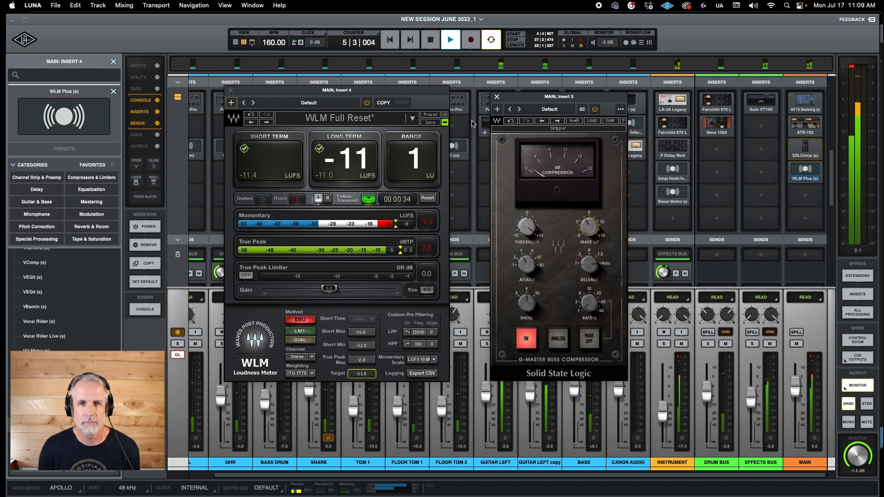
{"action": "left_click", "coordinate": [434, 43]}
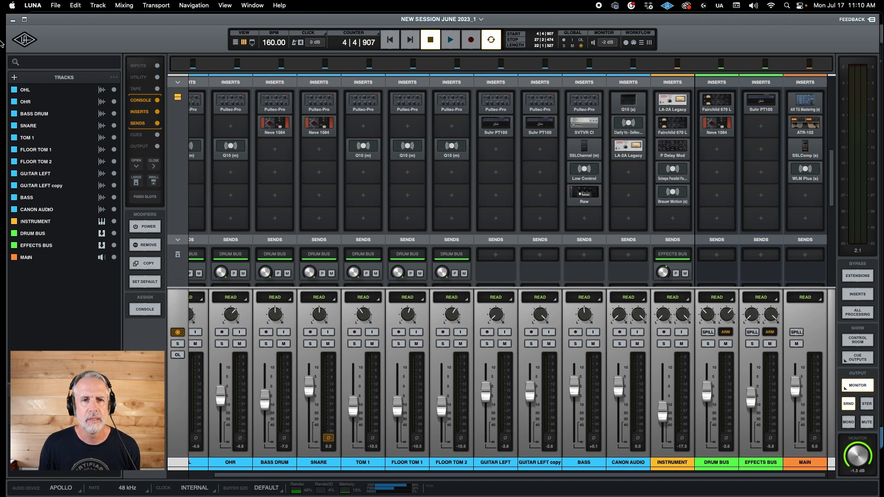
- Compare the mix with all MAIN inserts bypassed and enabled twice during playback, leaving them enabled, then stop and exit power mode
{"action": "left_click", "coordinate": [450, 40]}
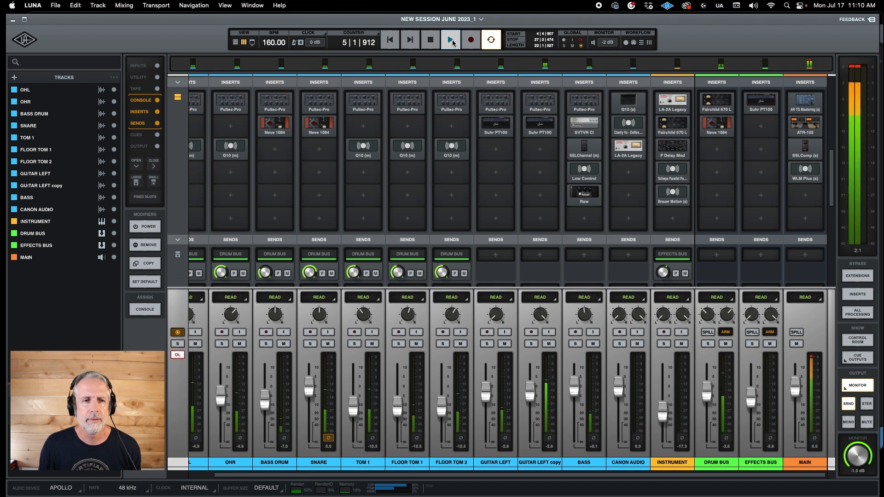
{"action": "left_click", "coordinate": [150, 227]}
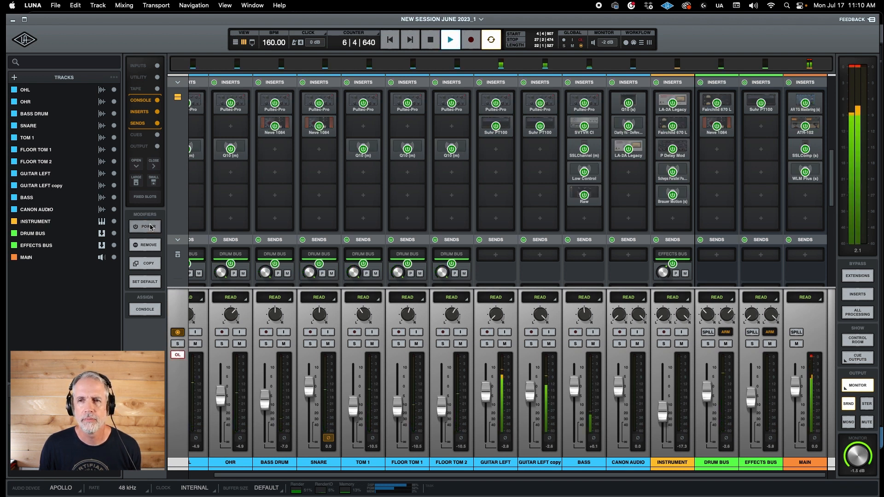
{"action": "left_click", "coordinate": [789, 83]}
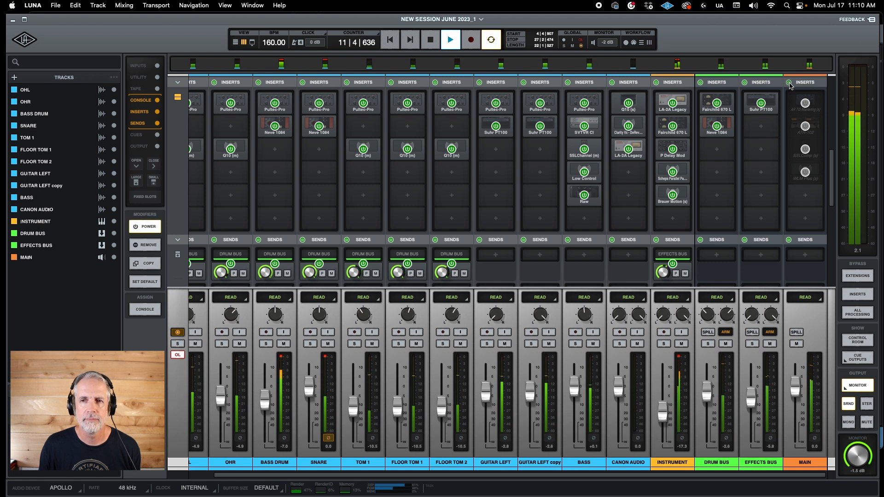
{"action": "left_click", "coordinate": [789, 84]}
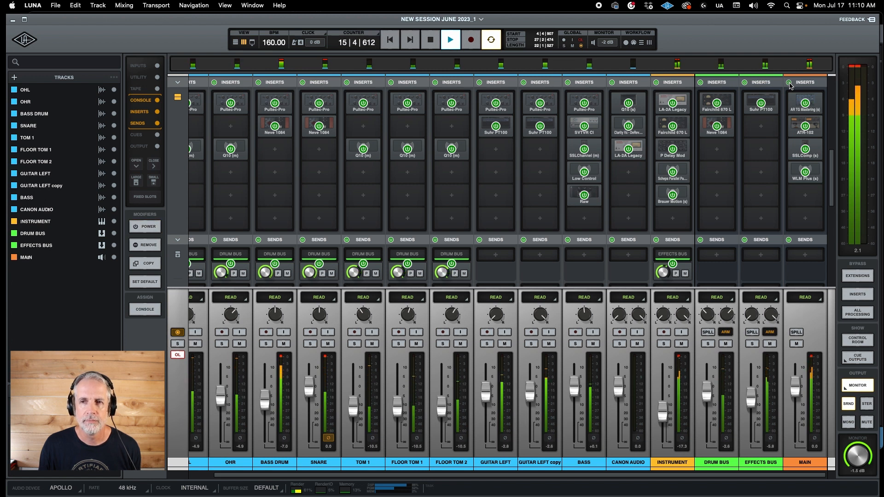
{"action": "left_click", "coordinate": [789, 83]}
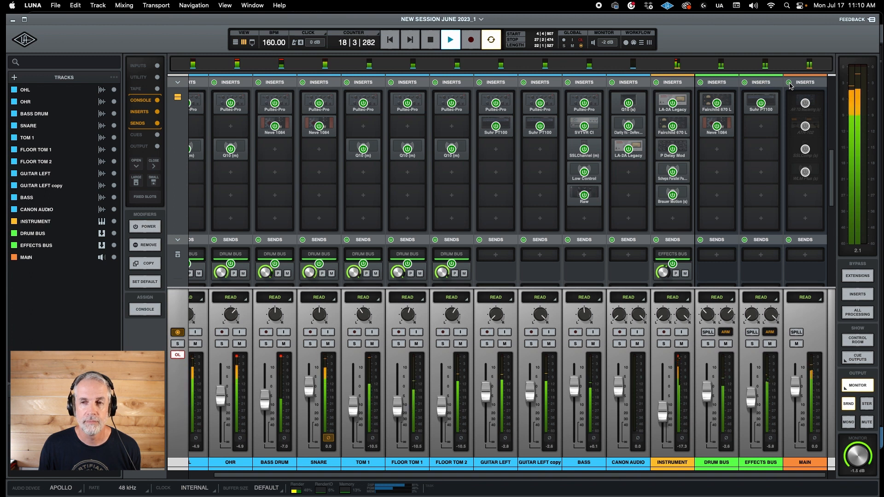
{"action": "left_click", "coordinate": [790, 84]}
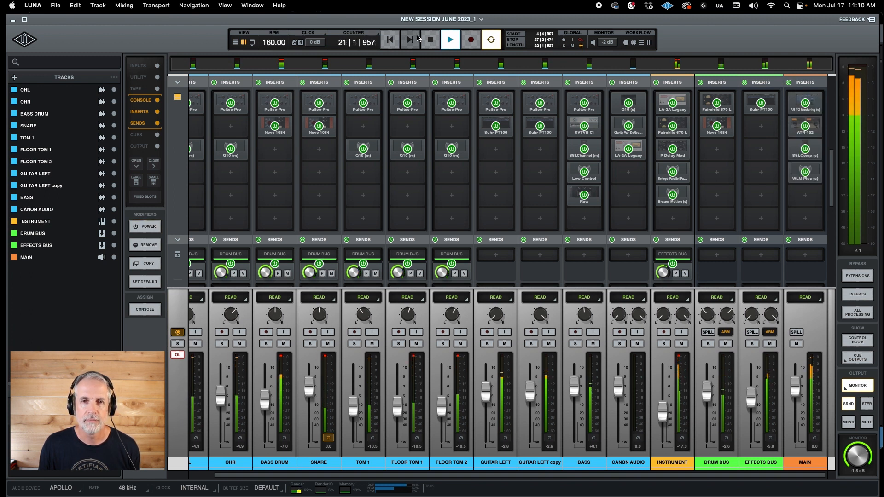
{"action": "left_click", "coordinate": [430, 40]}
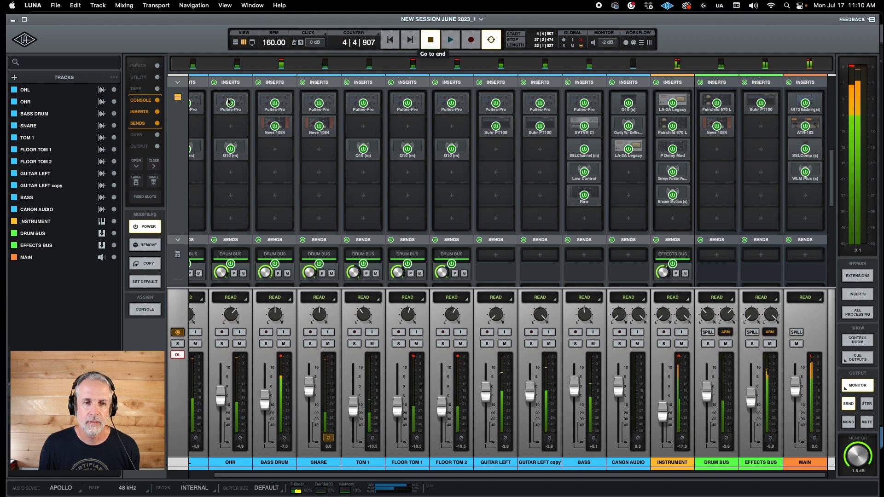
{"action": "left_click", "coordinate": [146, 228]}
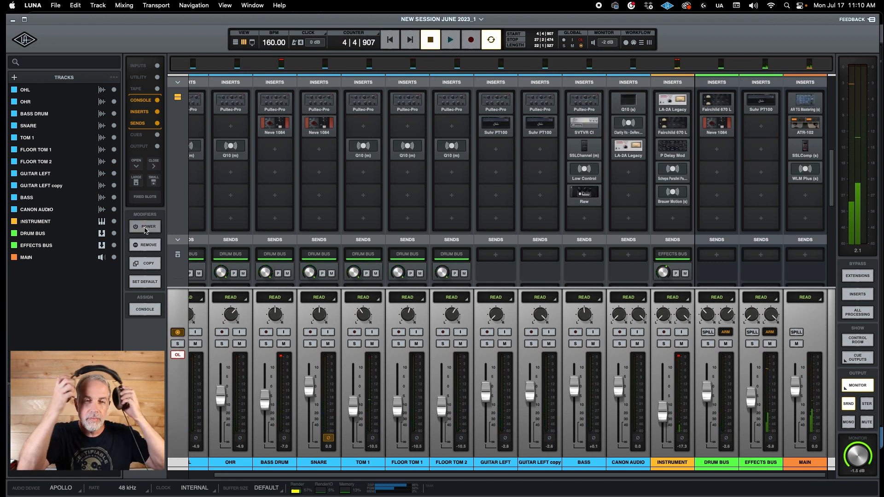